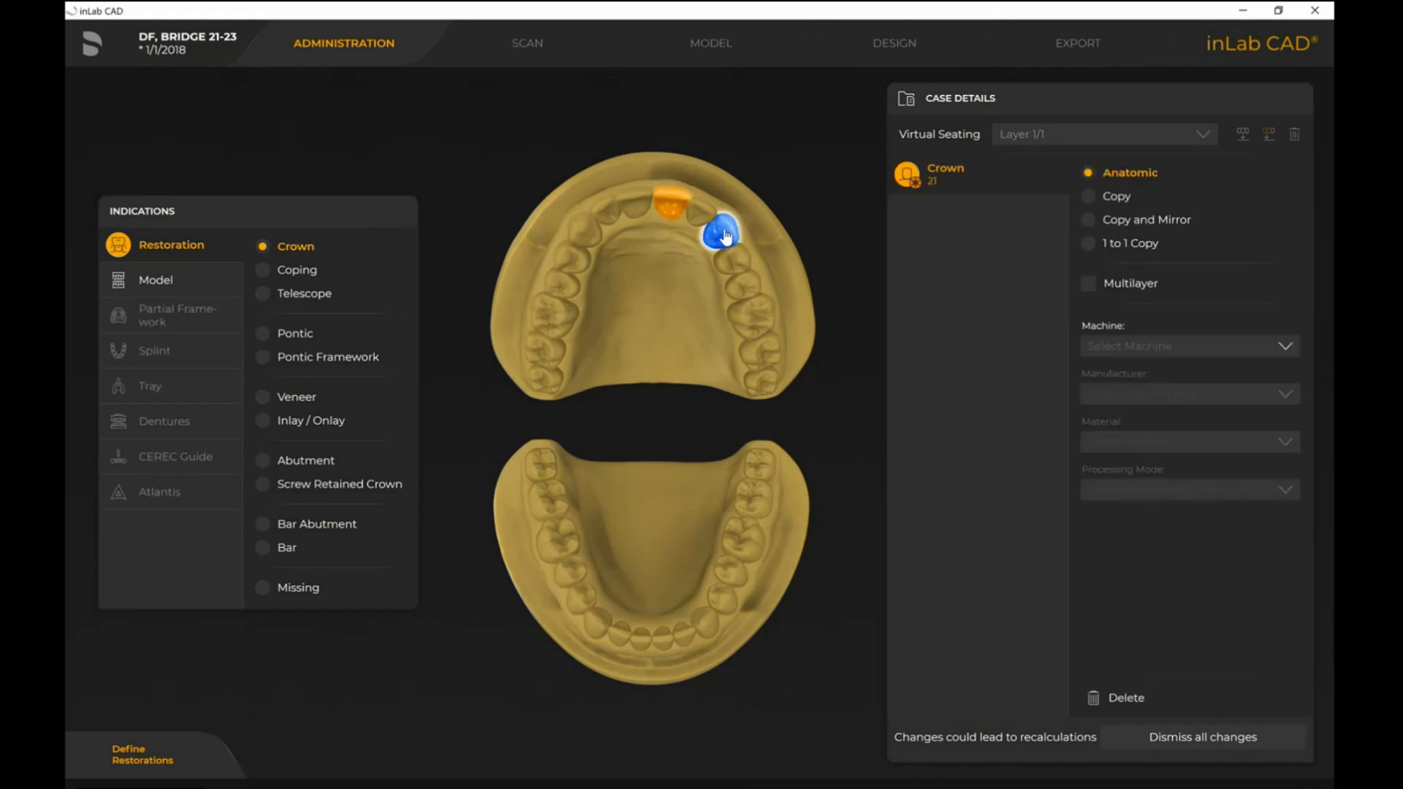
Define a crown on tooth 23 and a pontic on tooth 22 to form a bridge 21-23.
click(719, 231)
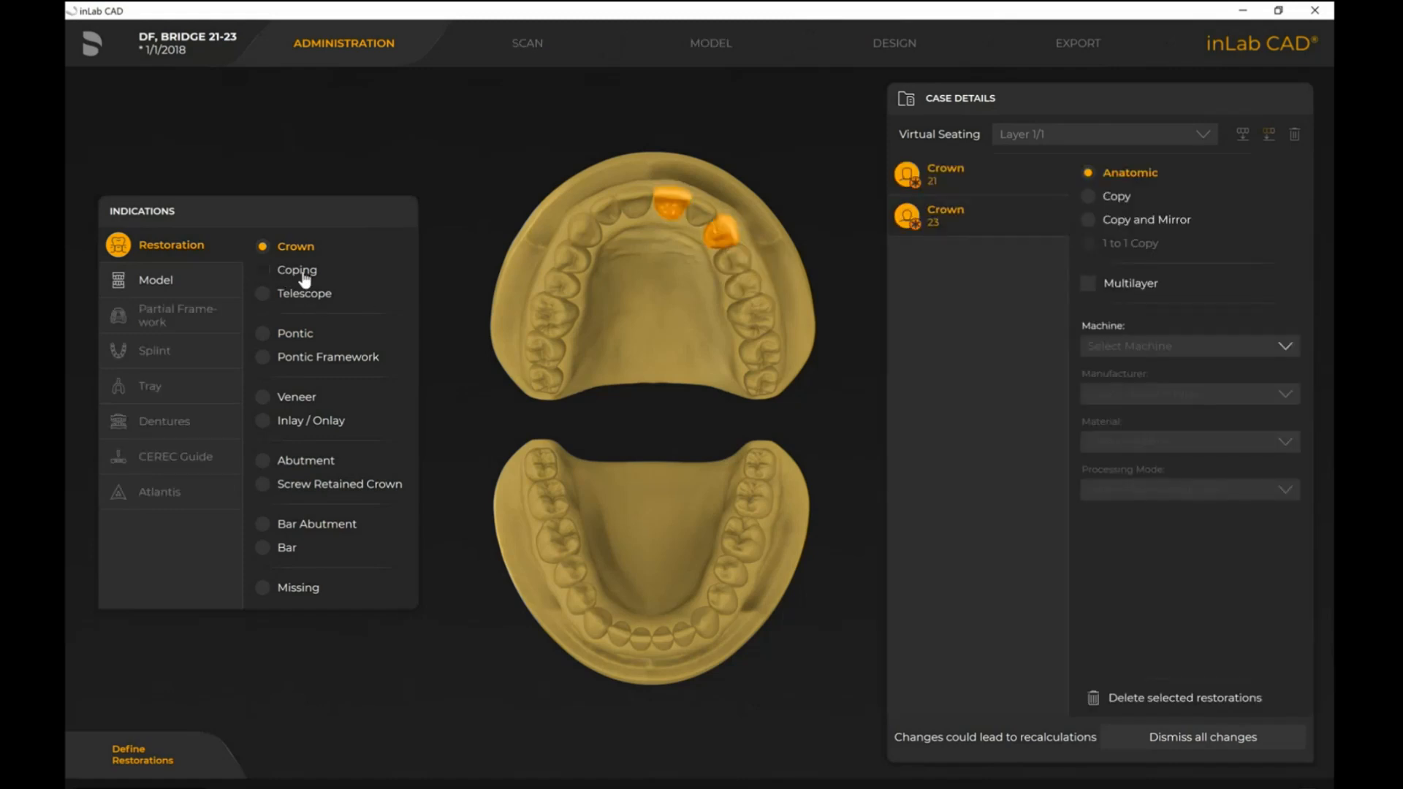
click(296, 336)
click(705, 216)
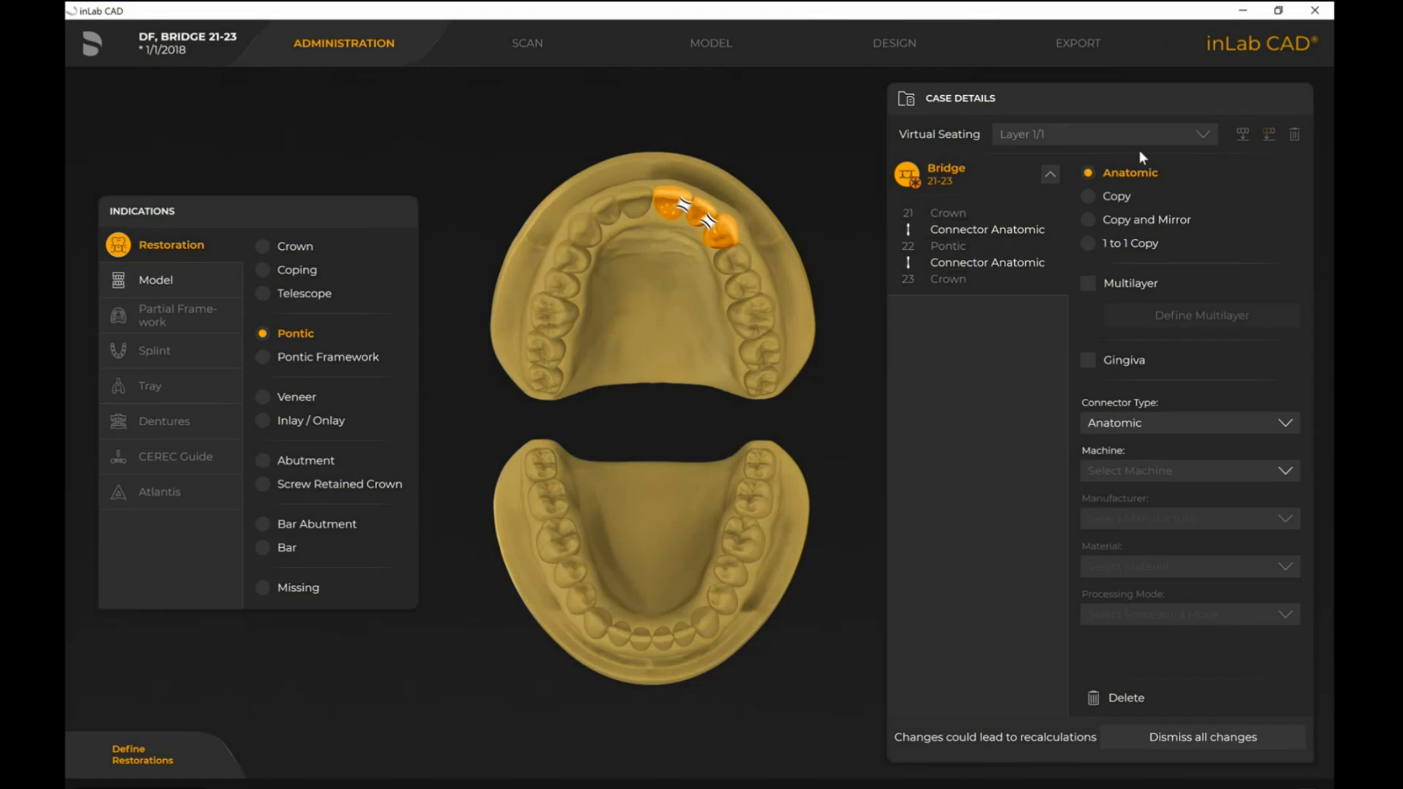
Set the bridge's design mode to Copy and Mirror and its connector type to Intersecting.
click(1089, 222)
click(1150, 430)
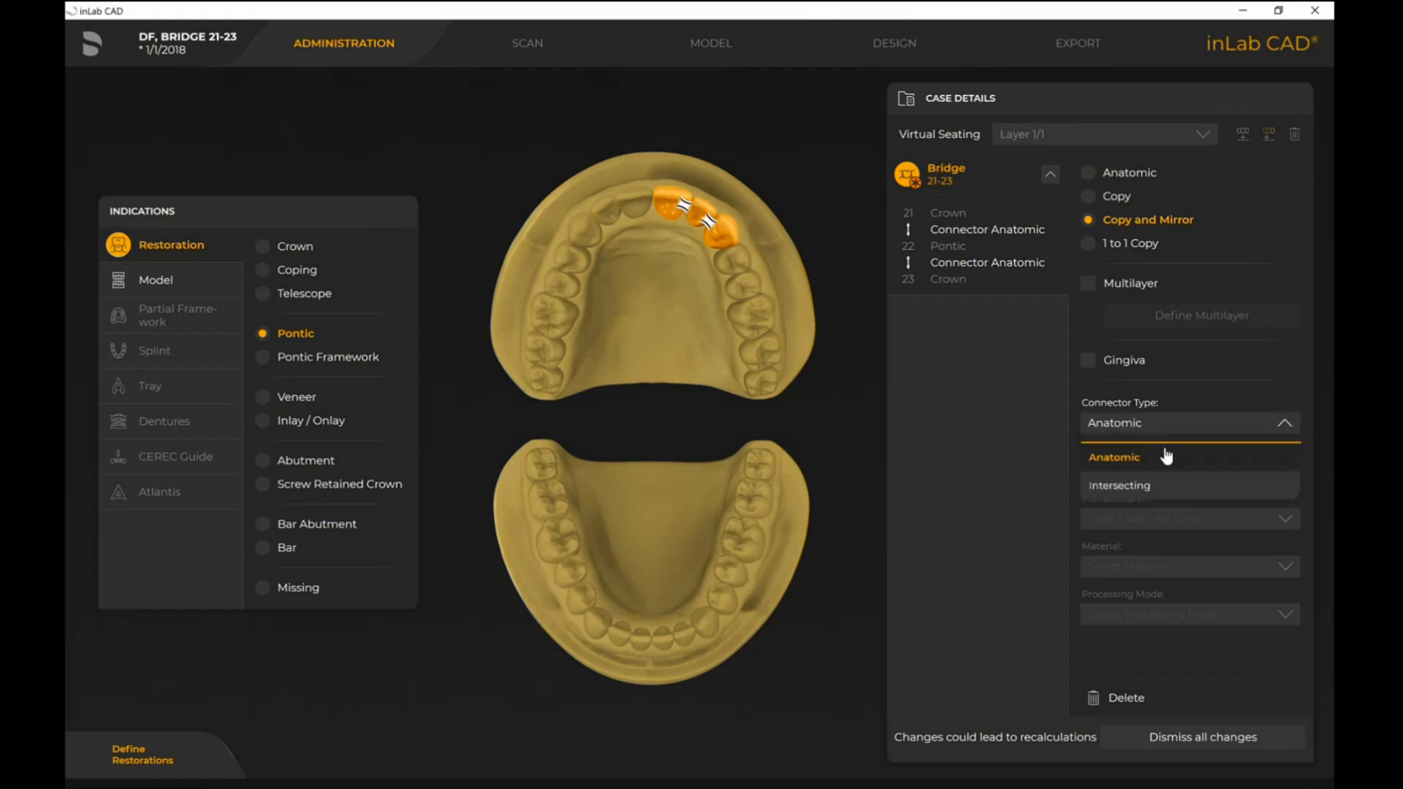
click(1110, 488)
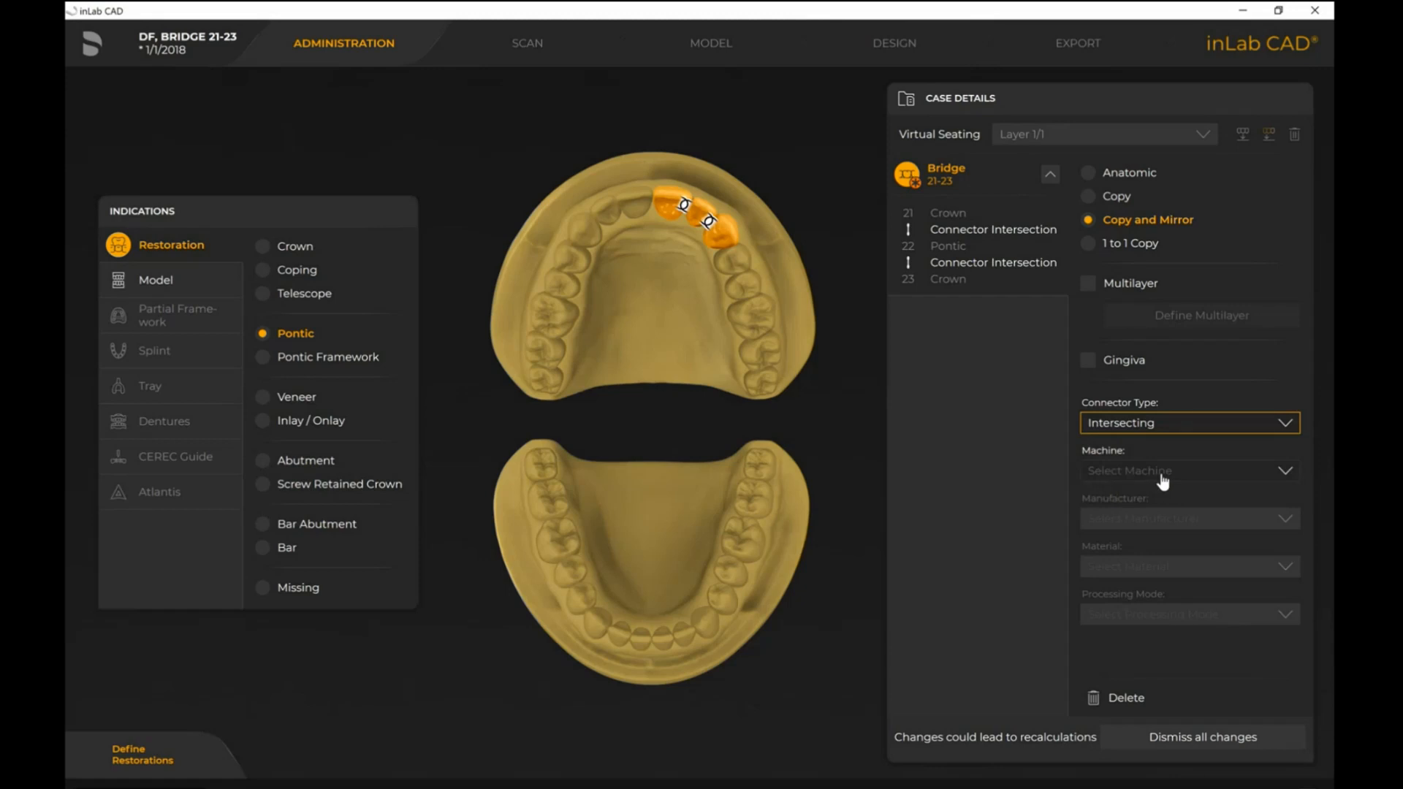
Assign the MC X5 machine, manufacturer Dentsply Sirona and material Cercon xt-ML to the bridge.
click(1161, 477)
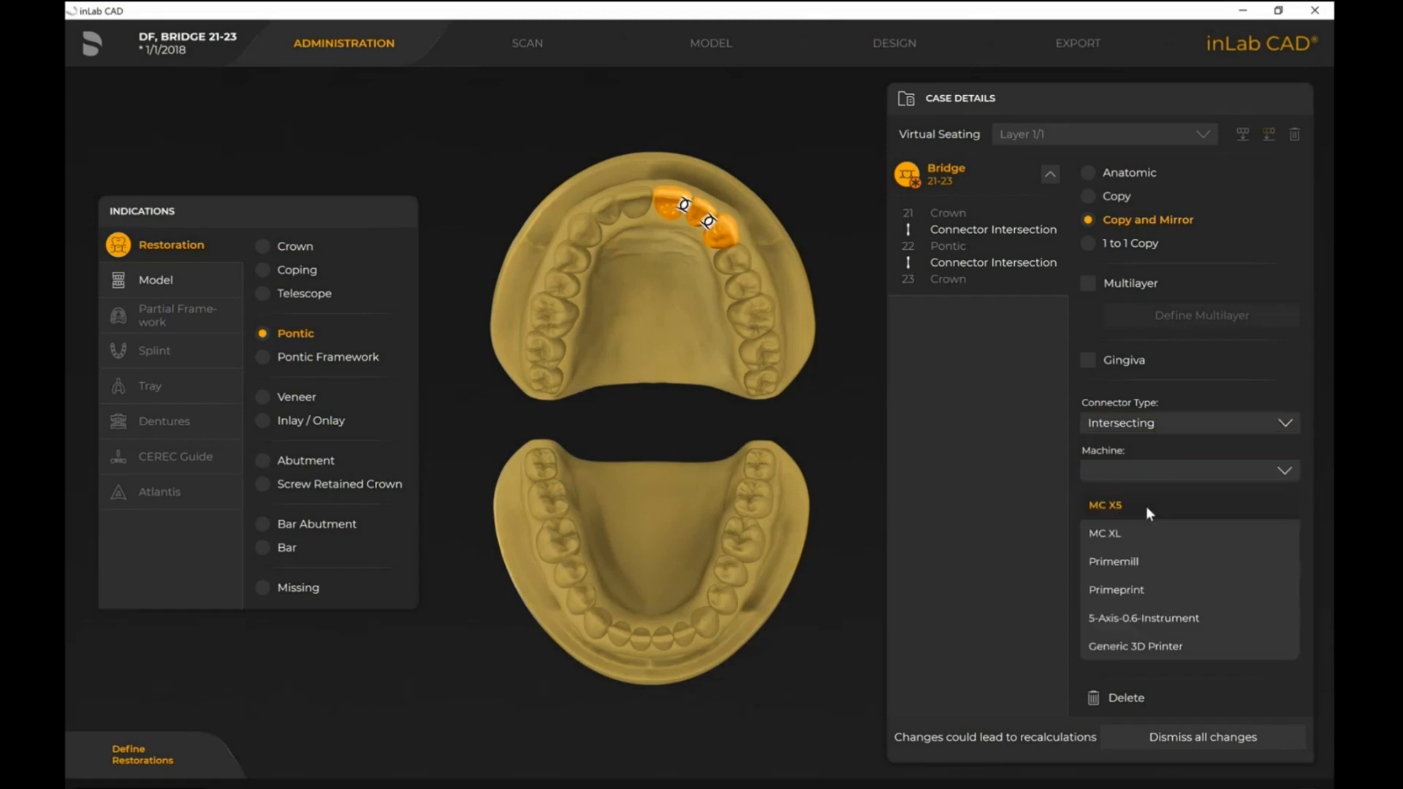
click(1146, 506)
click(1265, 520)
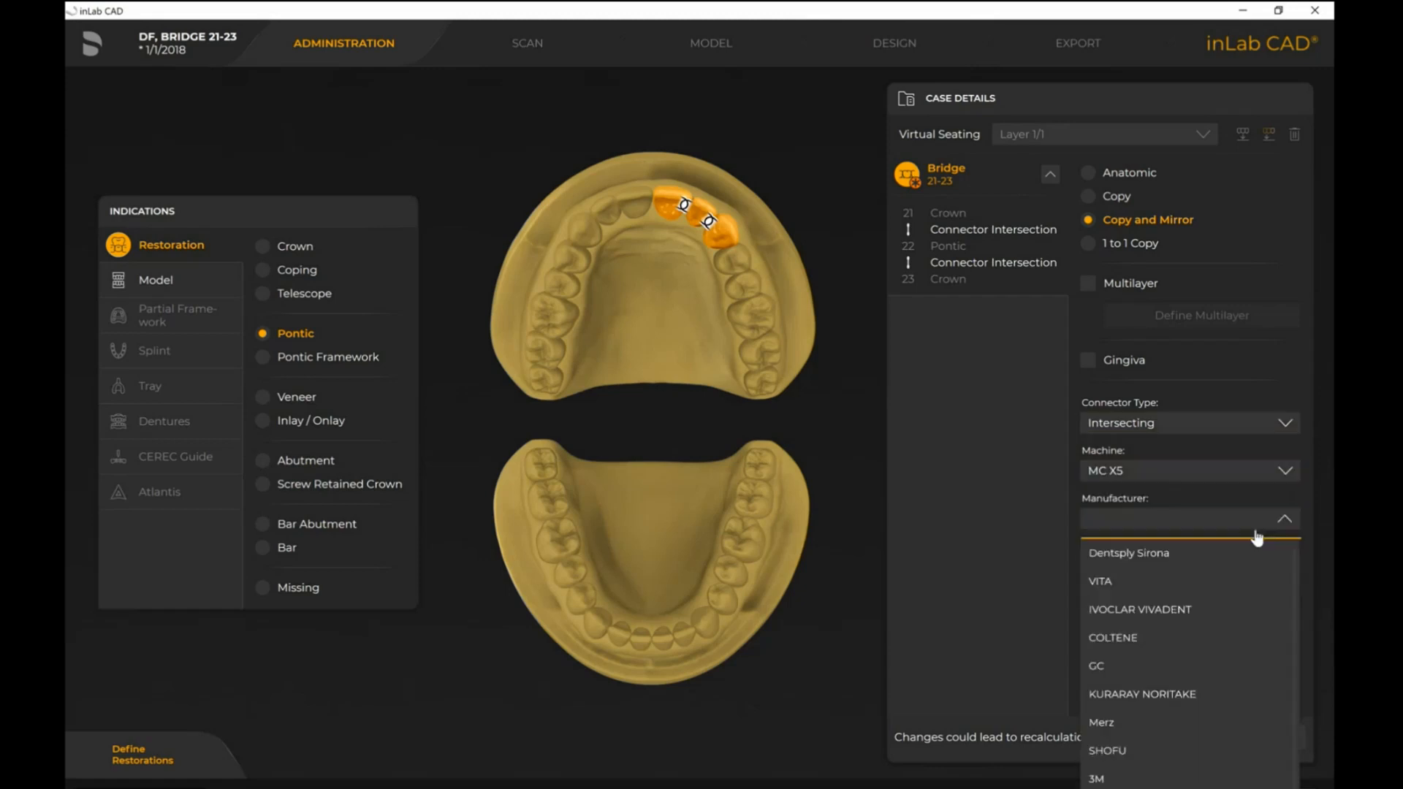
click(1178, 554)
click(1286, 568)
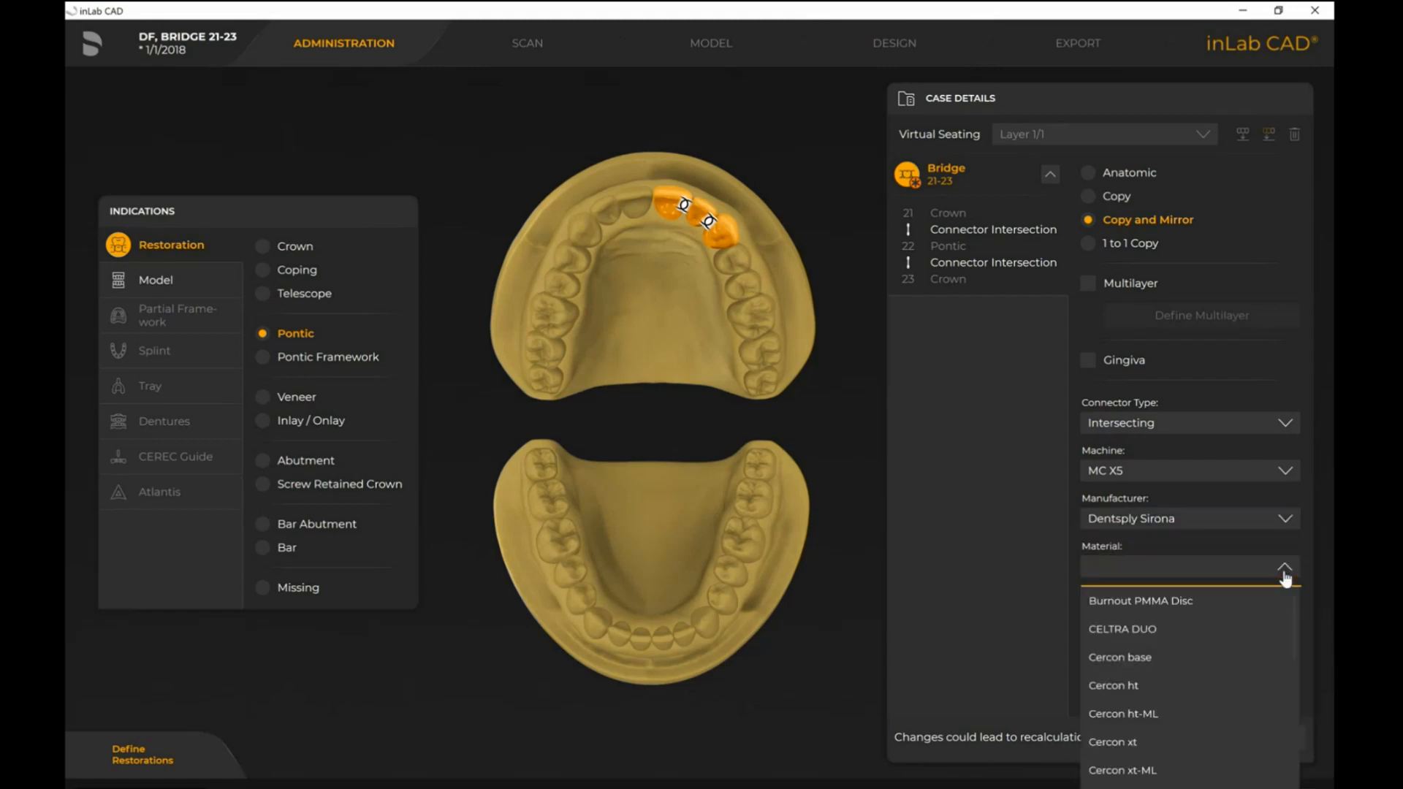
click(1137, 771)
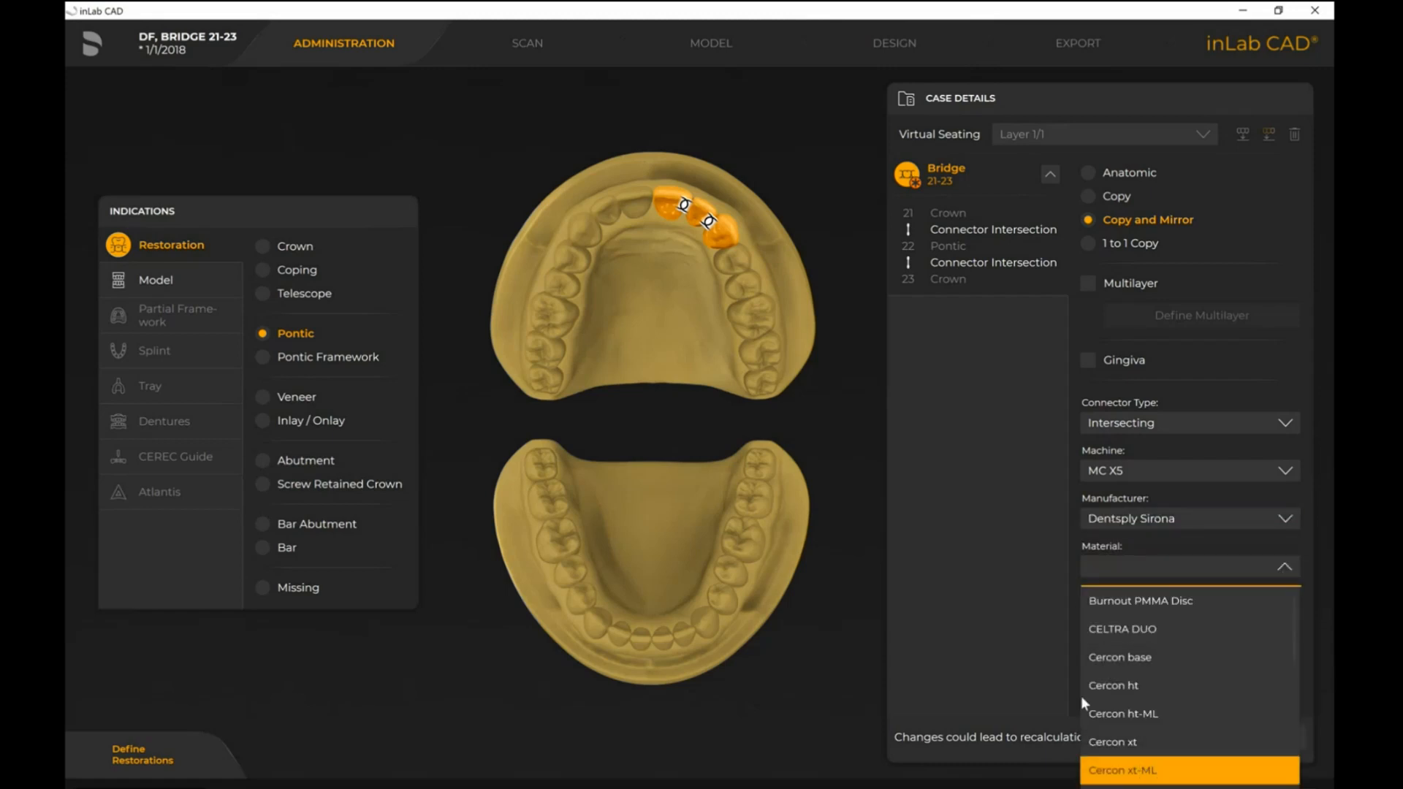
Enter the Model phase and go through the model axis and jaw line steps.
click(719, 48)
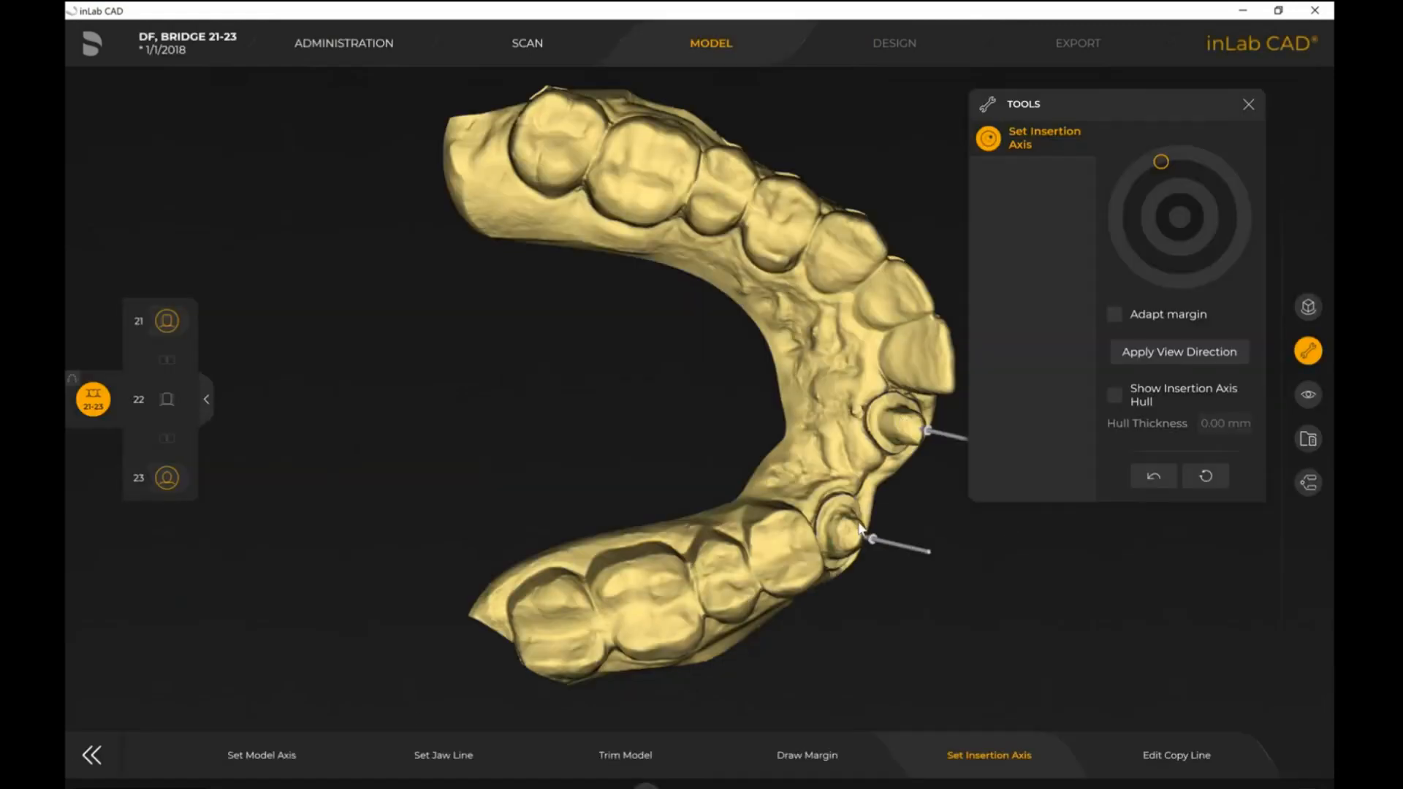
click(285, 773)
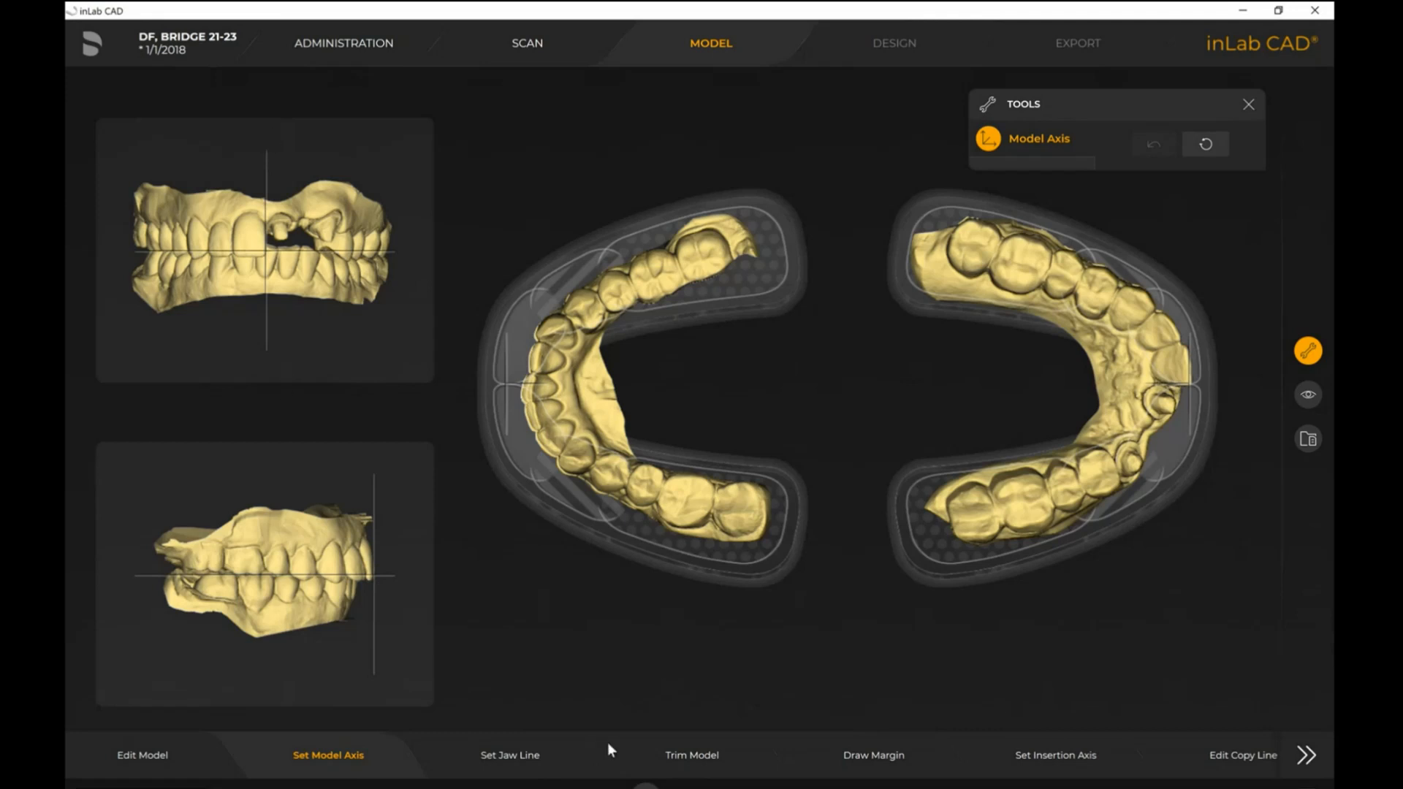
click(500, 754)
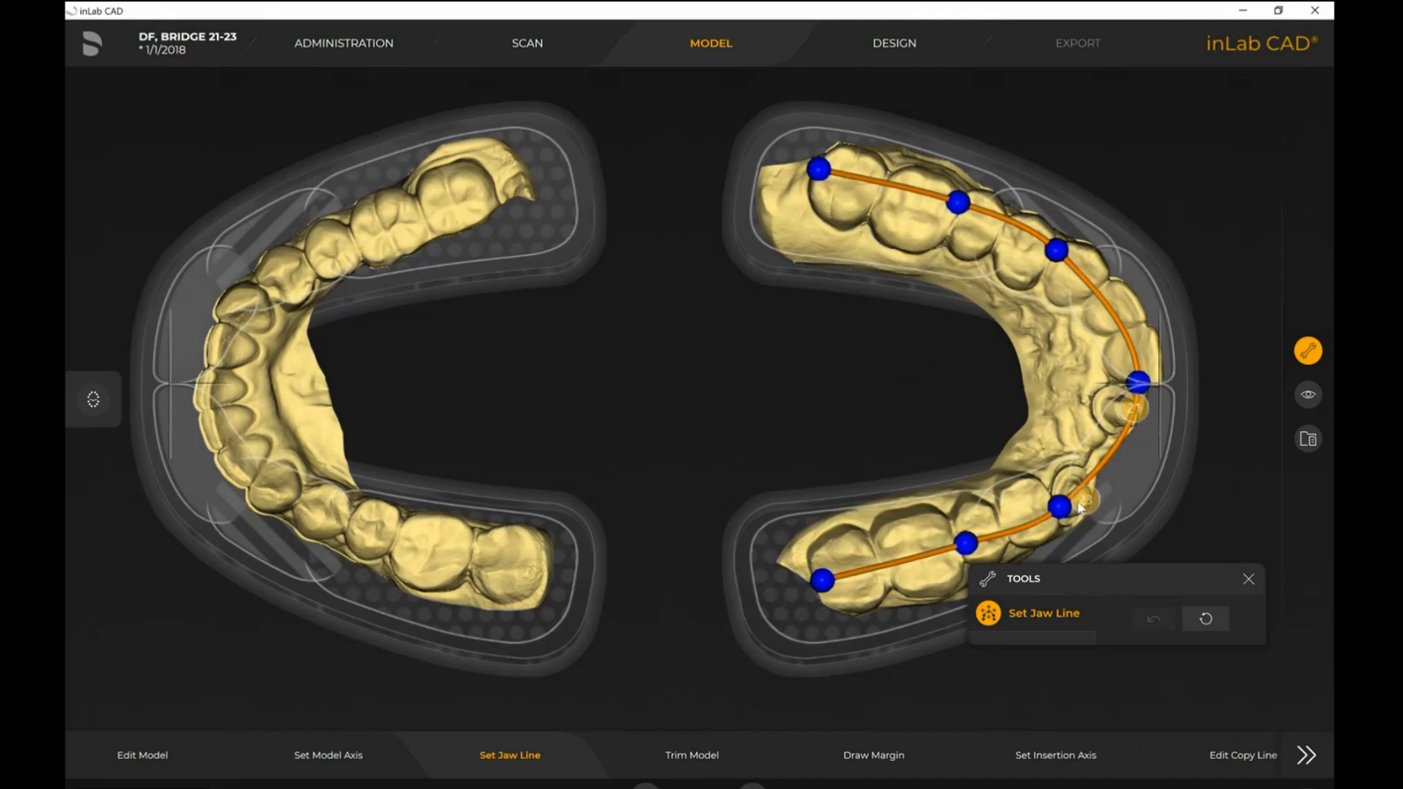
Review the preparation margins drawn on teeth 21 and 23.
click(827, 760)
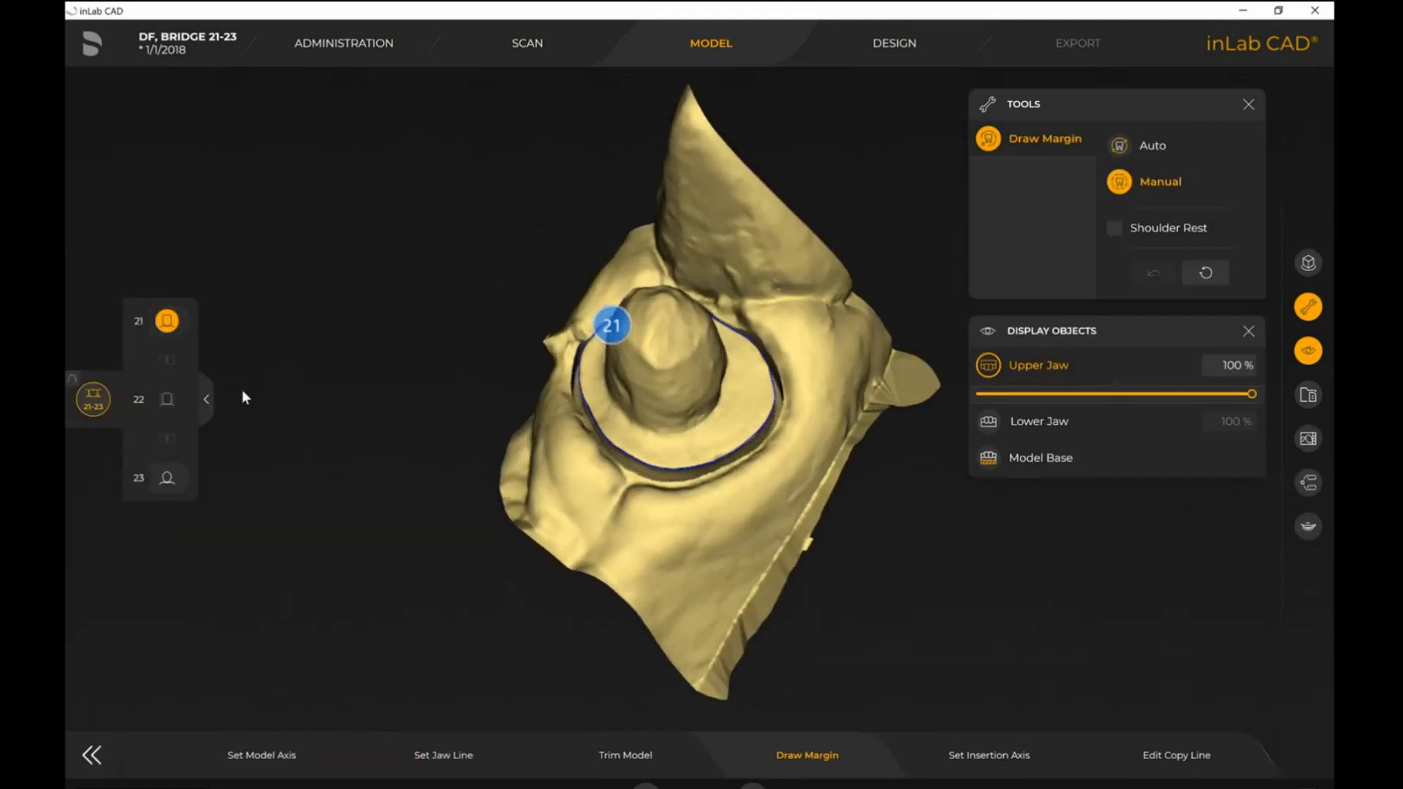
click(165, 480)
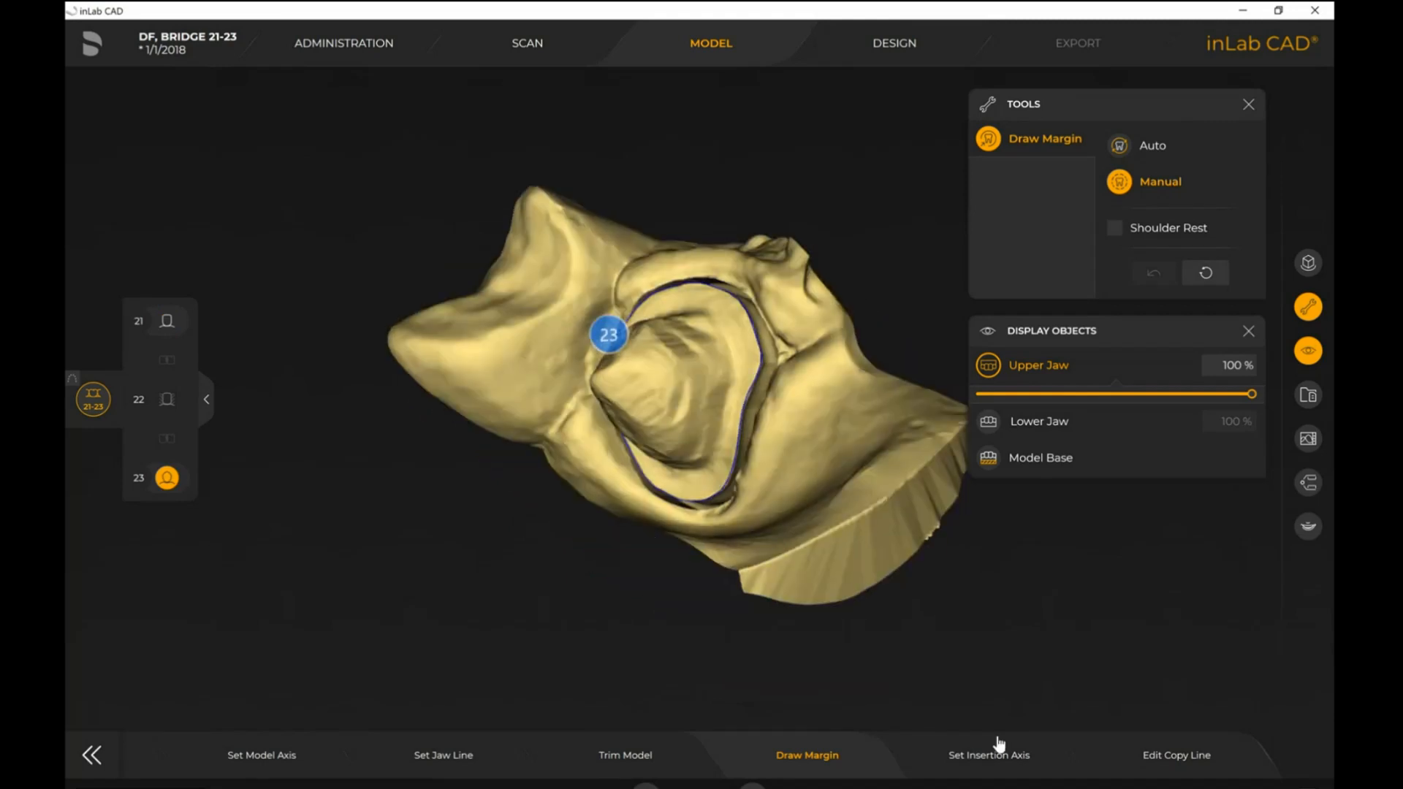
Set the bridge's insertion axis by applying a view direction looking straight down onto both preparations.
click(983, 760)
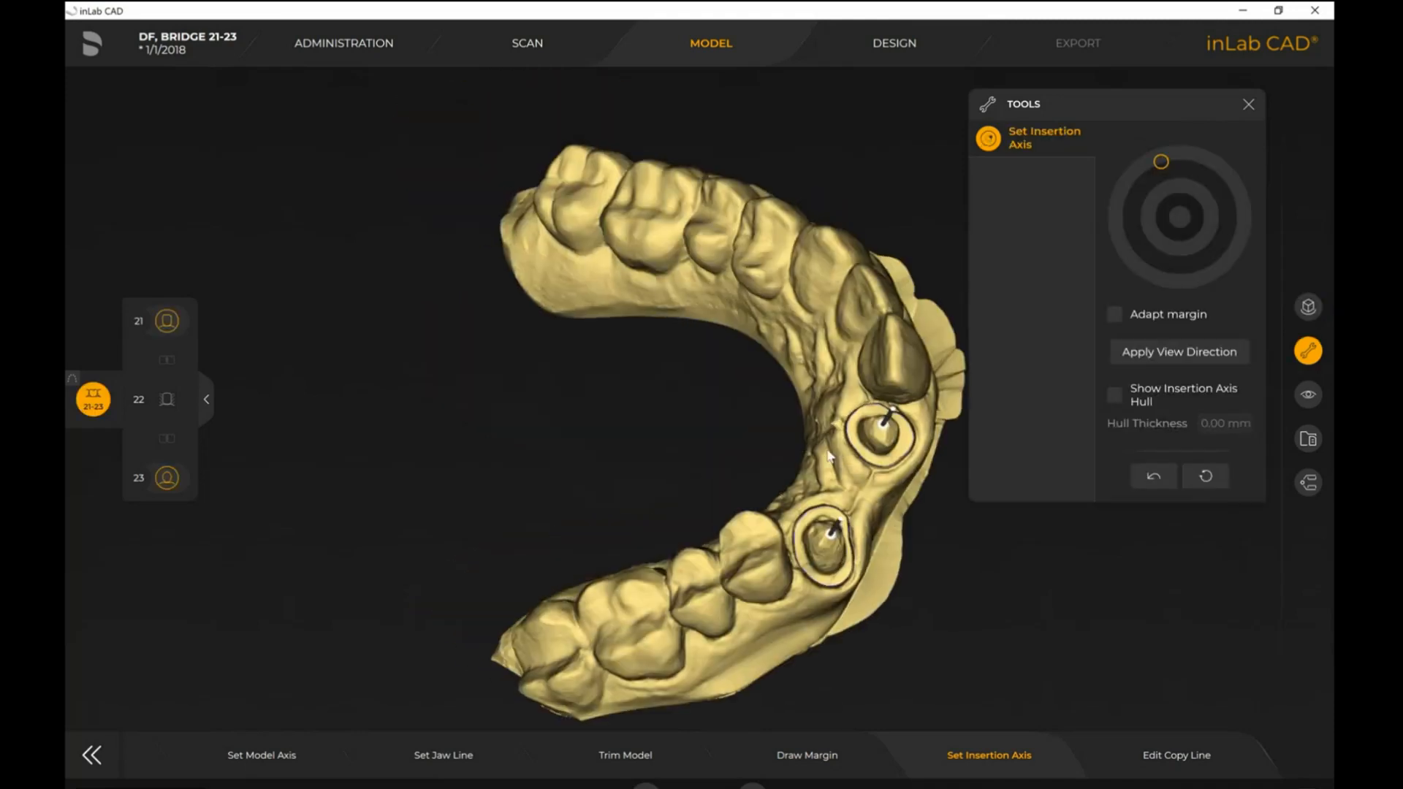
mouse_move(921, 492)
mouse_down()
mouse_move(893, 488)
mouse_move(912, 505)
mouse_up()
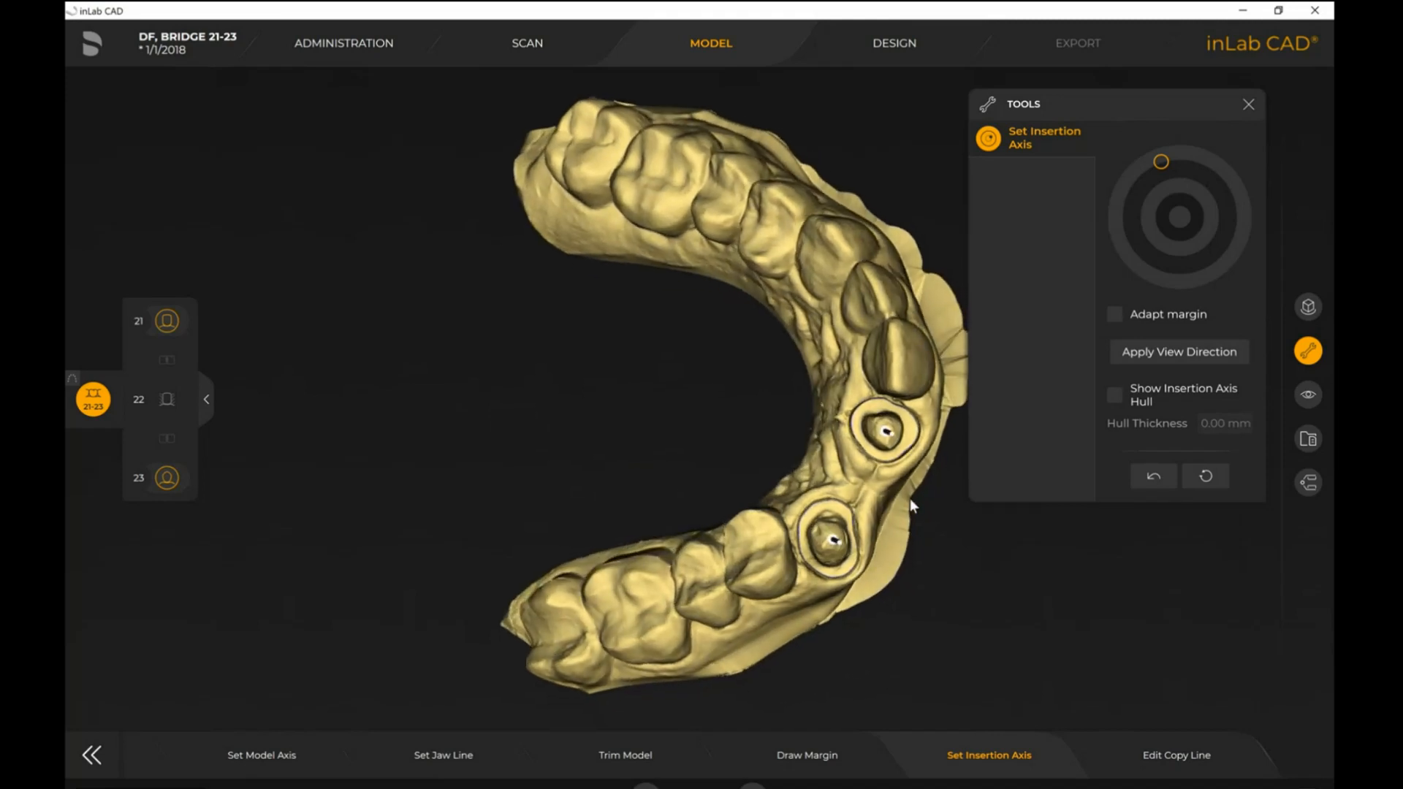
click(1210, 351)
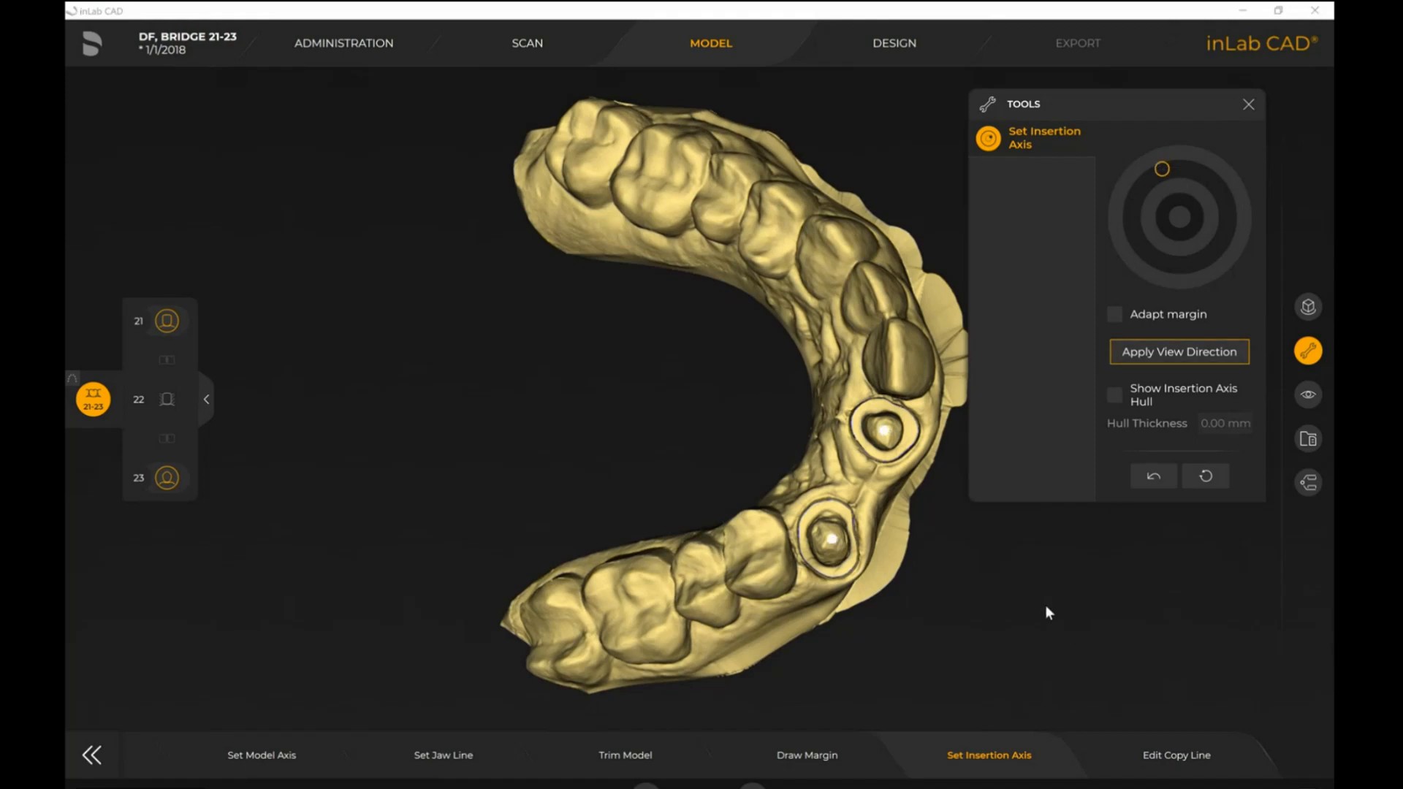
Redraw the palatal part of tooth 21's copy line along the gingival edge of the opposite central incisor.
click(1152, 771)
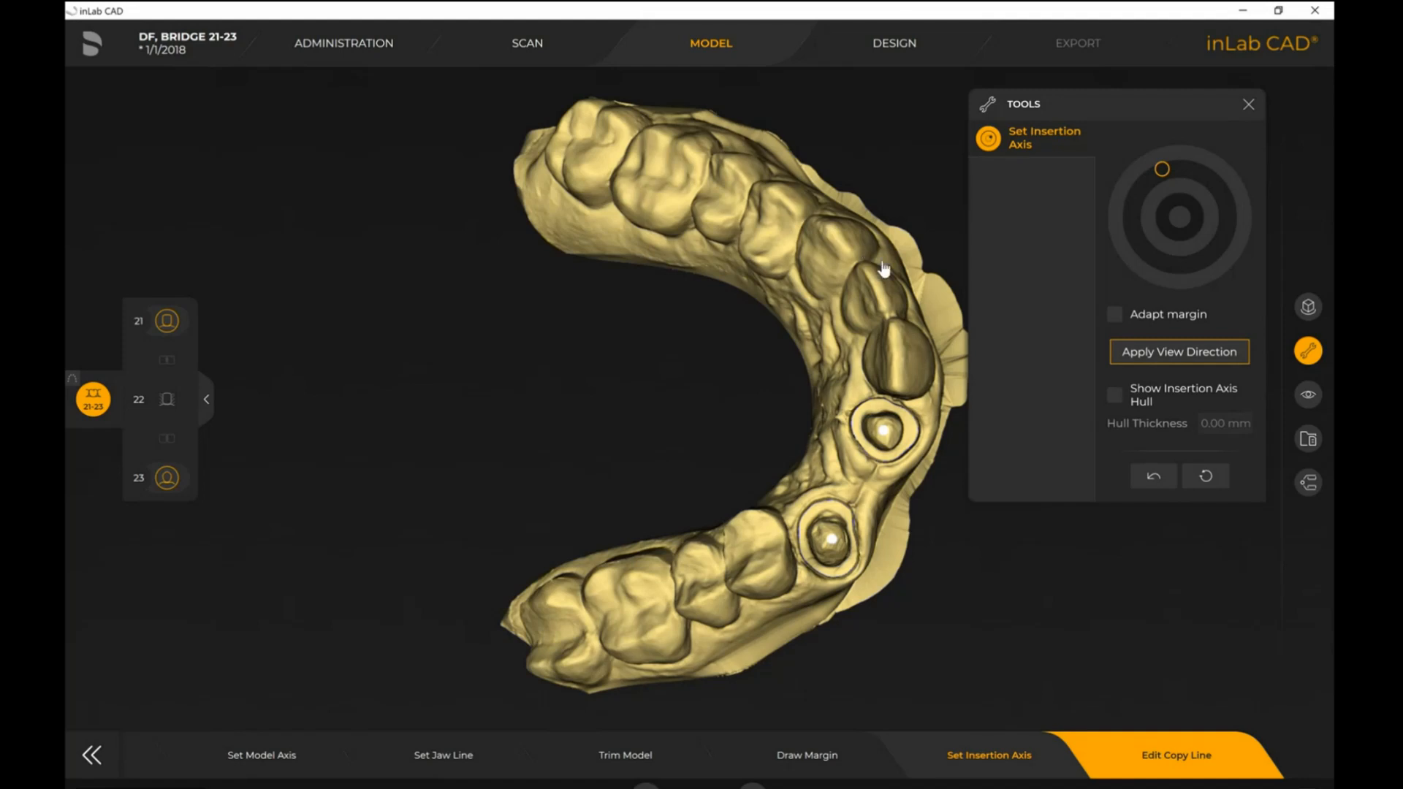
drag(798, 191, 679, 281)
scroll(701, 343, up, 5)
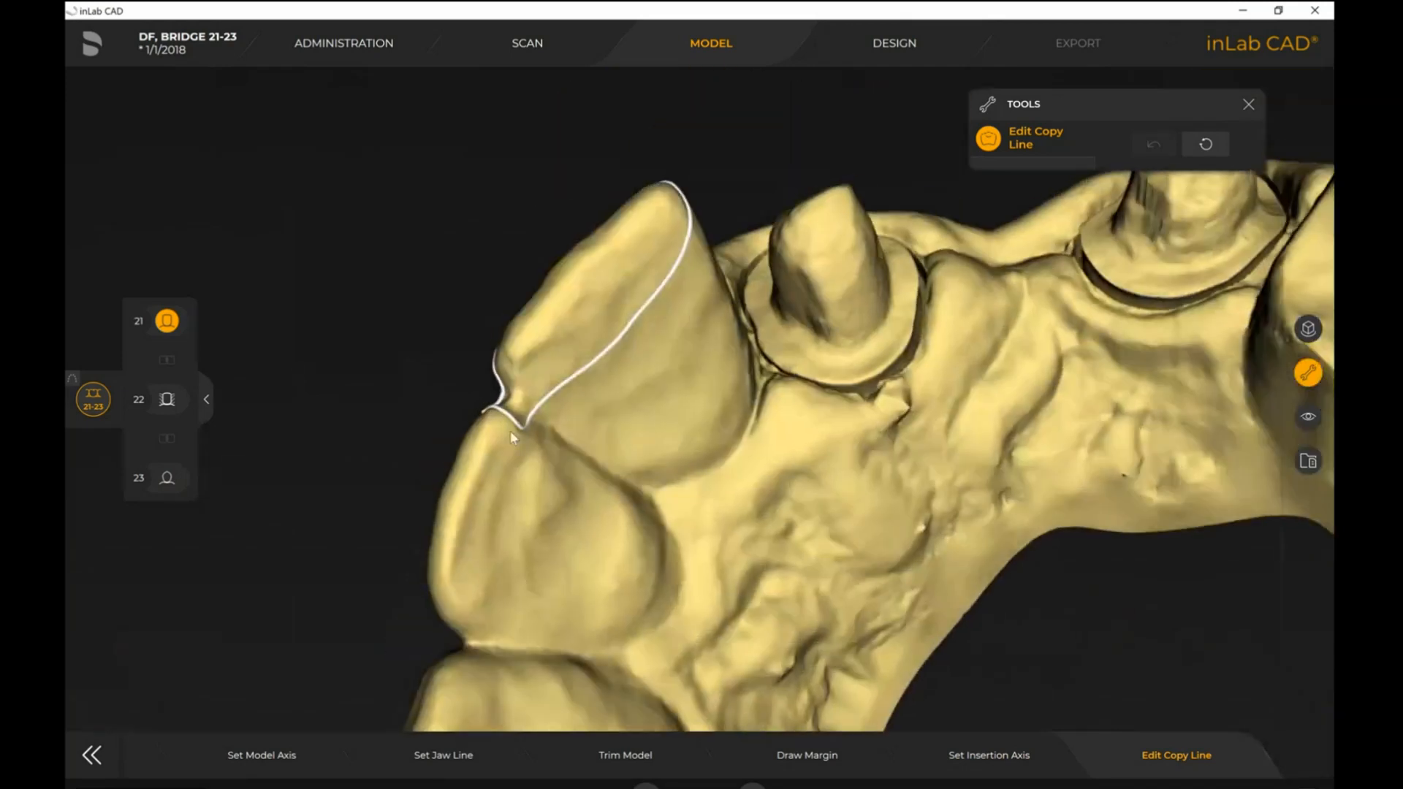
mouse_move(538, 404)
mouse_down()
mouse_move(631, 467)
mouse_move(733, 443)
mouse_move(686, 470)
mouse_move(642, 426)
mouse_up()
mouse_move(728, 496)
mouse_down()
mouse_move(770, 458)
mouse_move(790, 400)
mouse_move(681, 205)
mouse_move(716, 294)
mouse_move(572, 380)
mouse_up()
double_click(682, 197)
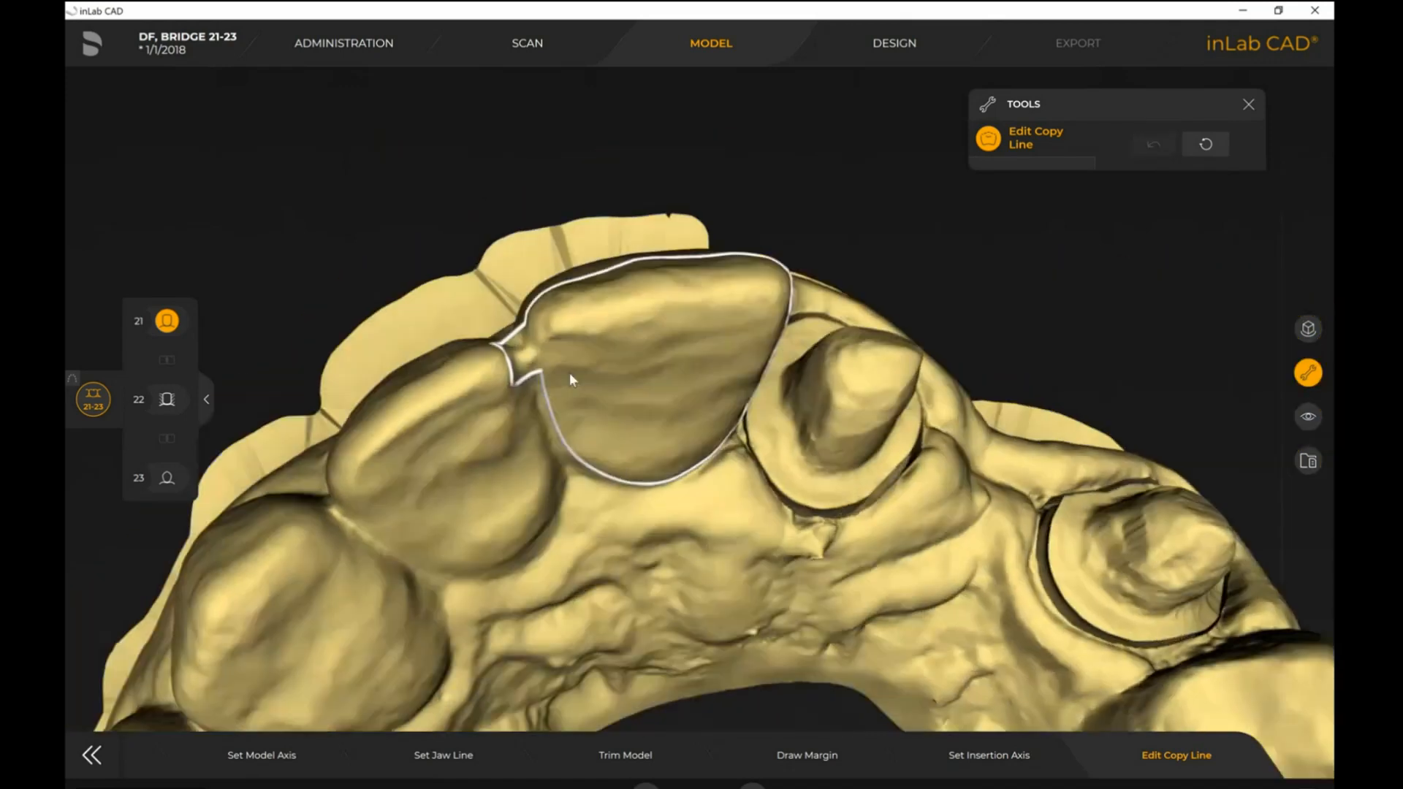
drag(532, 331, 531, 306)
Redraw the labial part of tooth 21's copy line around the full gingival contour of the central incisor.
drag(652, 328, 616, 409)
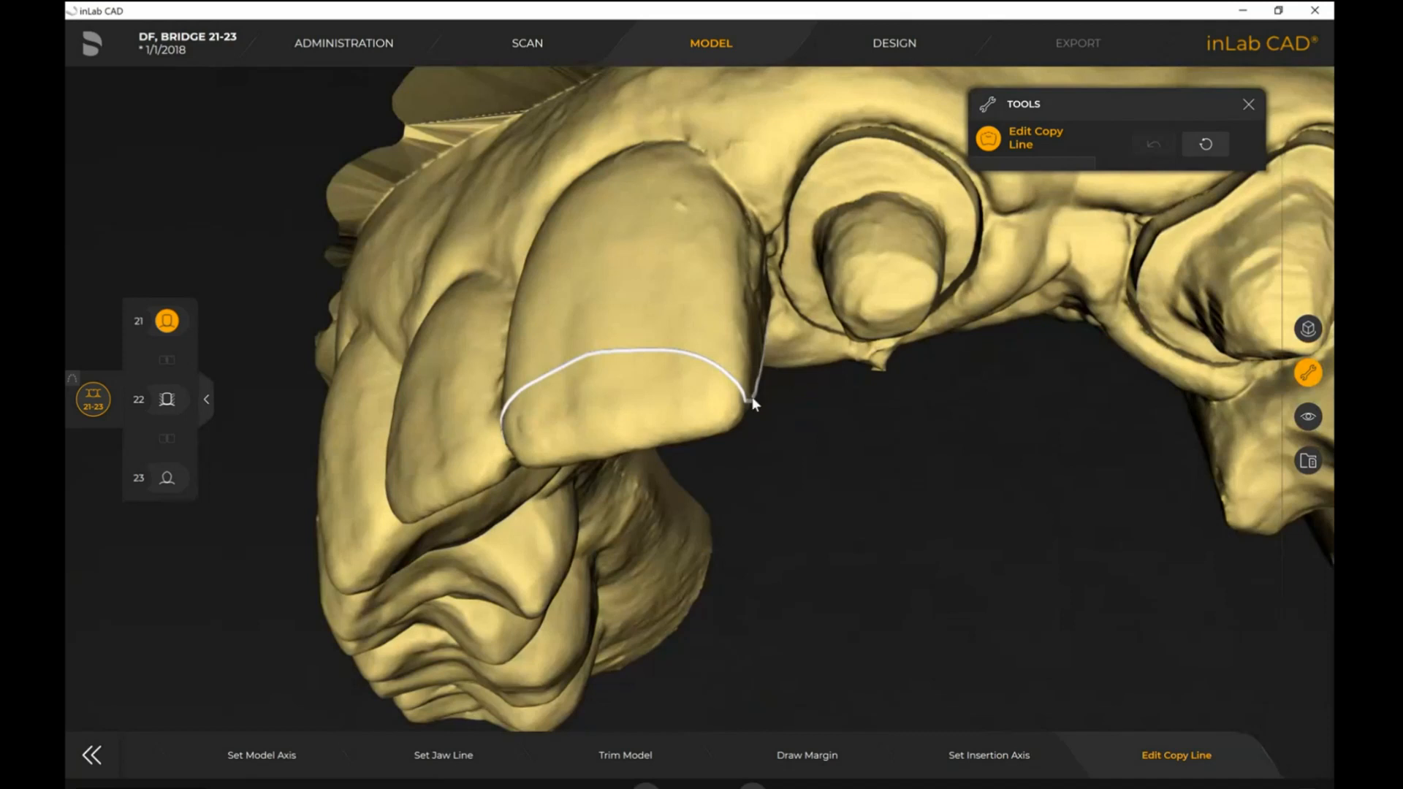
mouse_move(673, 412)
mouse_down()
mouse_move(643, 425)
mouse_move(665, 382)
mouse_move(649, 330)
mouse_move(721, 347)
mouse_up()
click(761, 404)
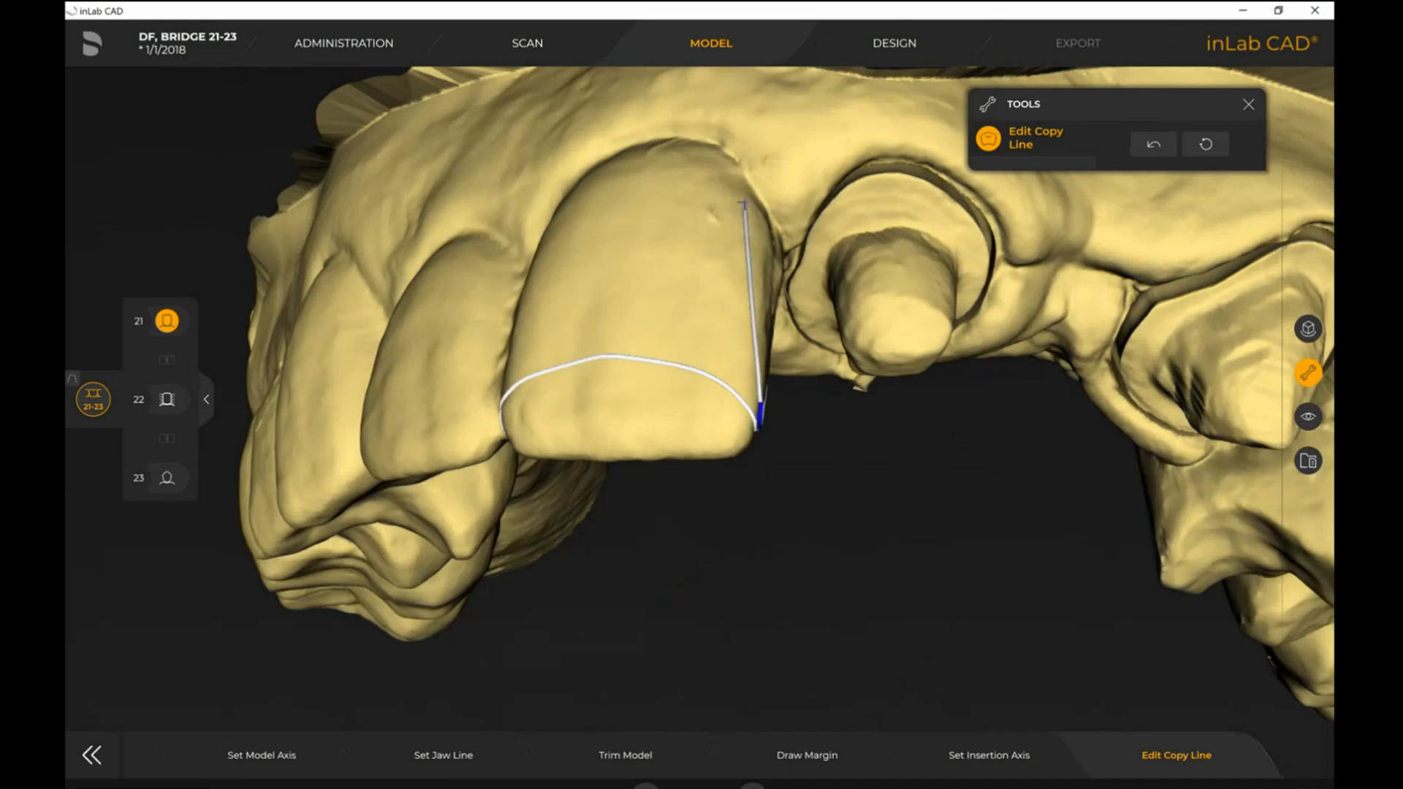
click(752, 307)
drag(722, 193, 780, 268)
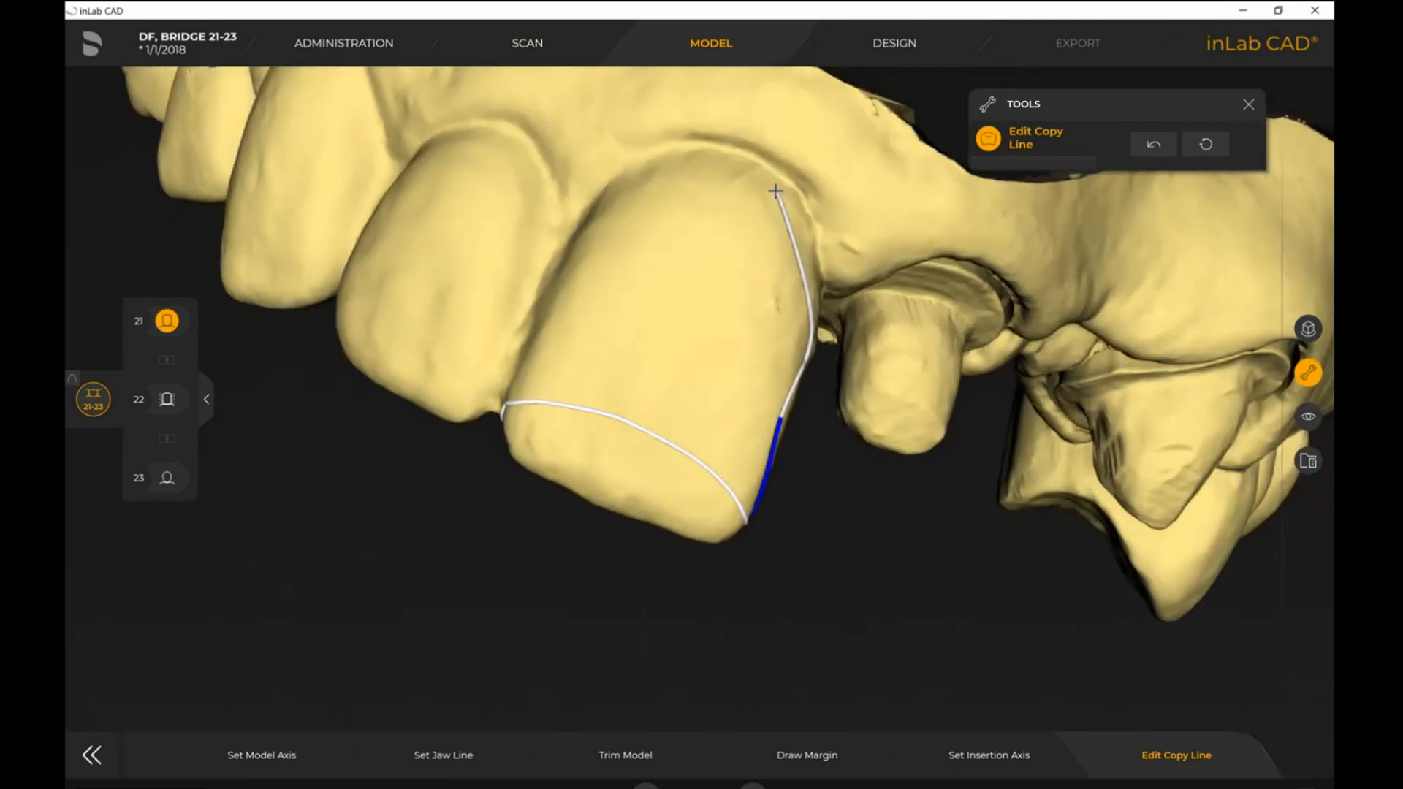
click(809, 222)
click(779, 184)
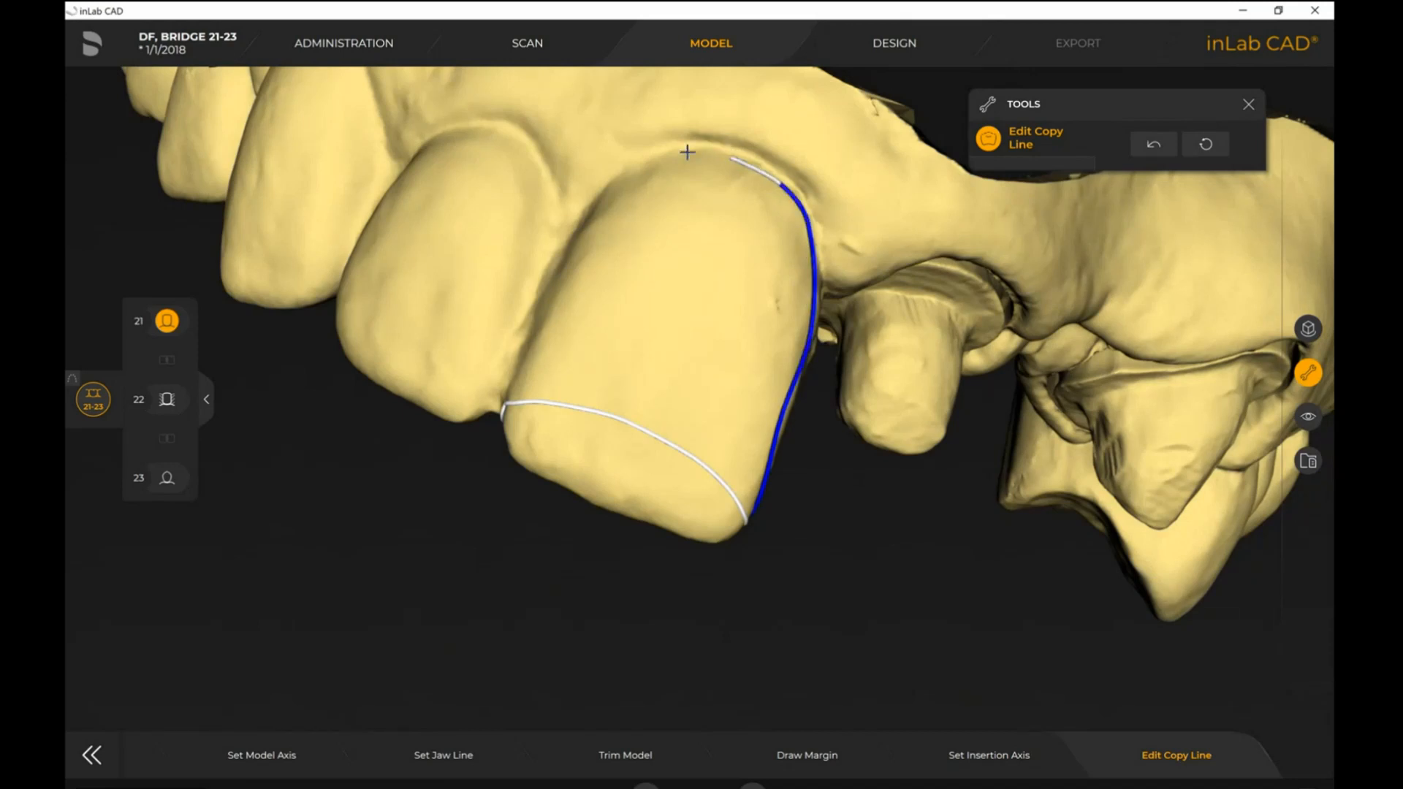
click(682, 154)
drag(610, 249, 633, 248)
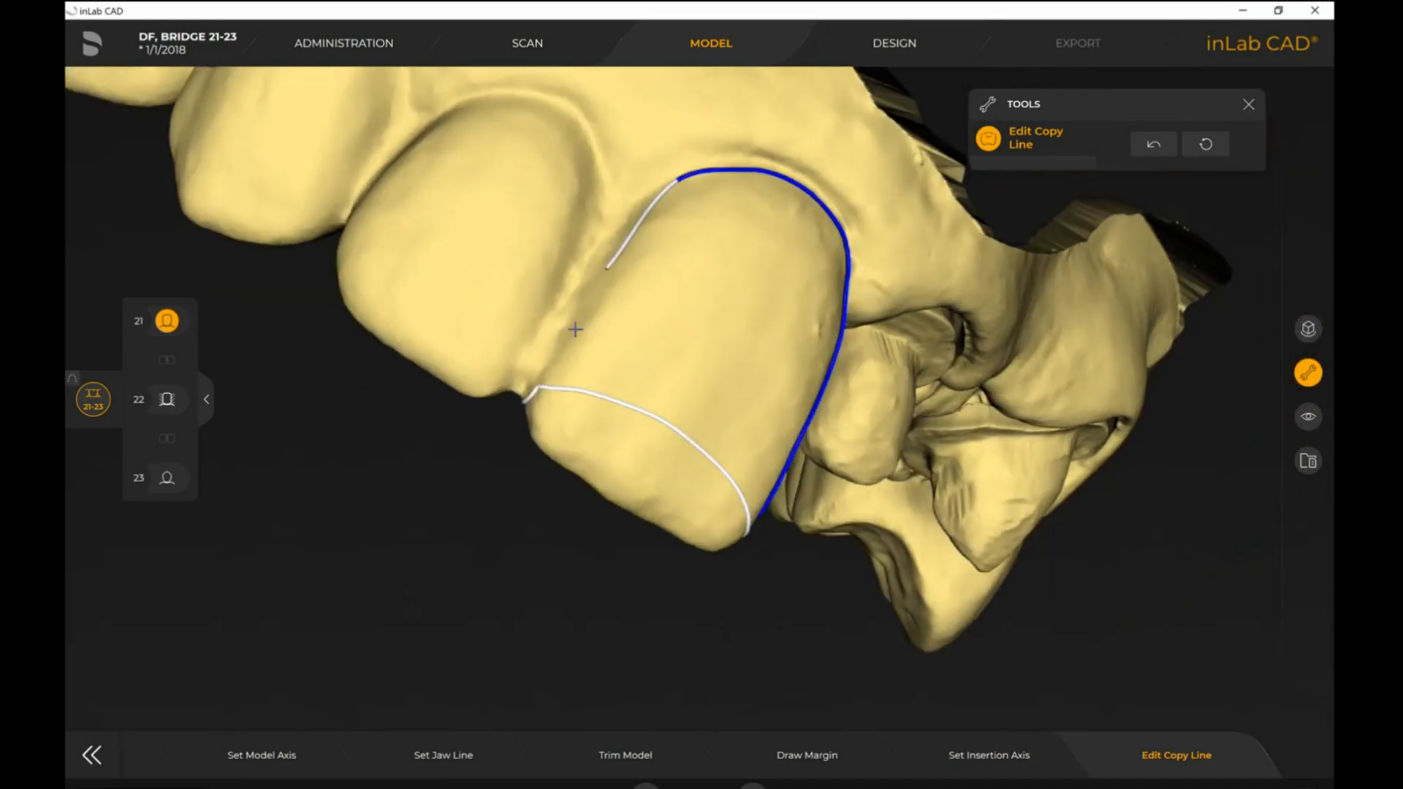
click(534, 393)
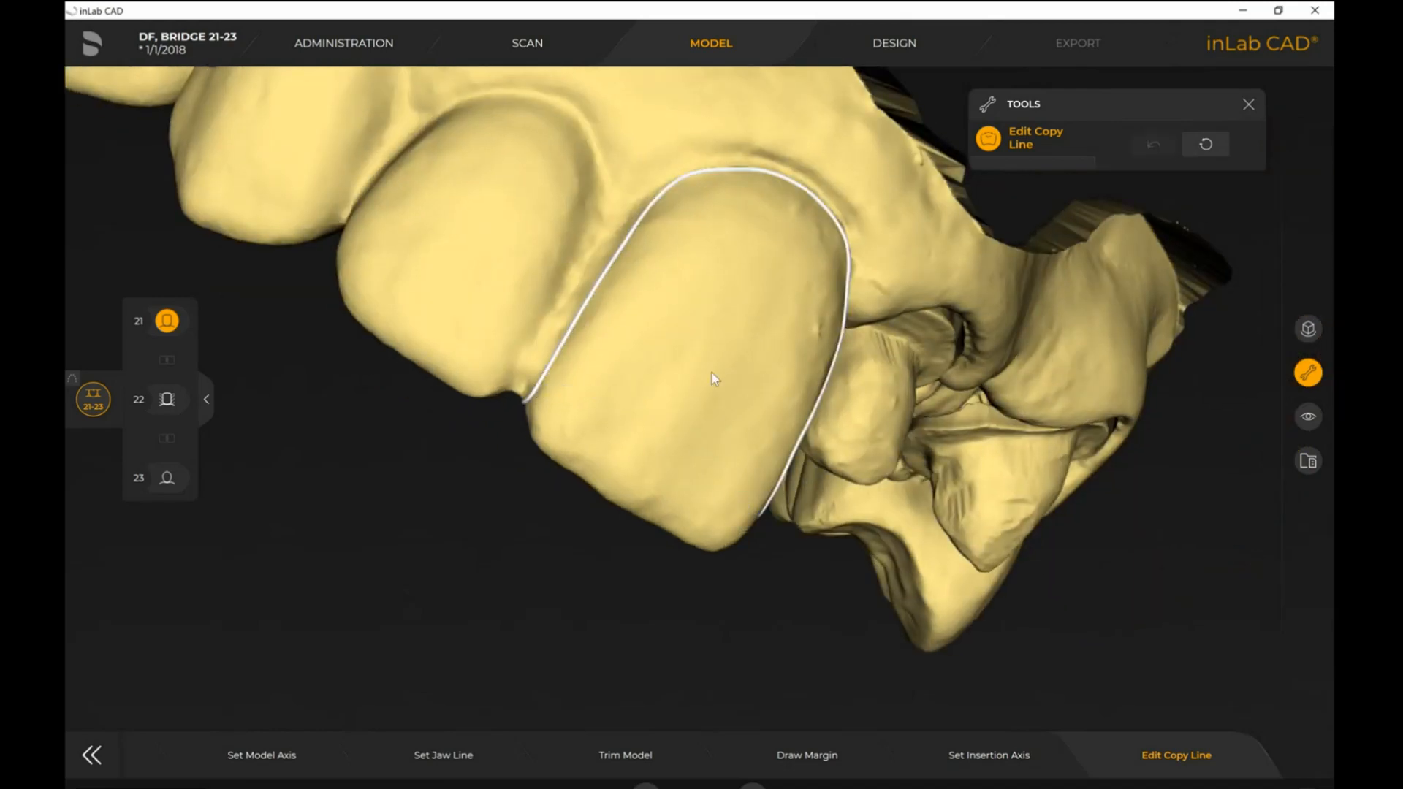
Redraw the palatal part of tooth 22's copy line around the gingival contour of the opposite lateral incisor.
drag(713, 376, 542, 358)
click(168, 402)
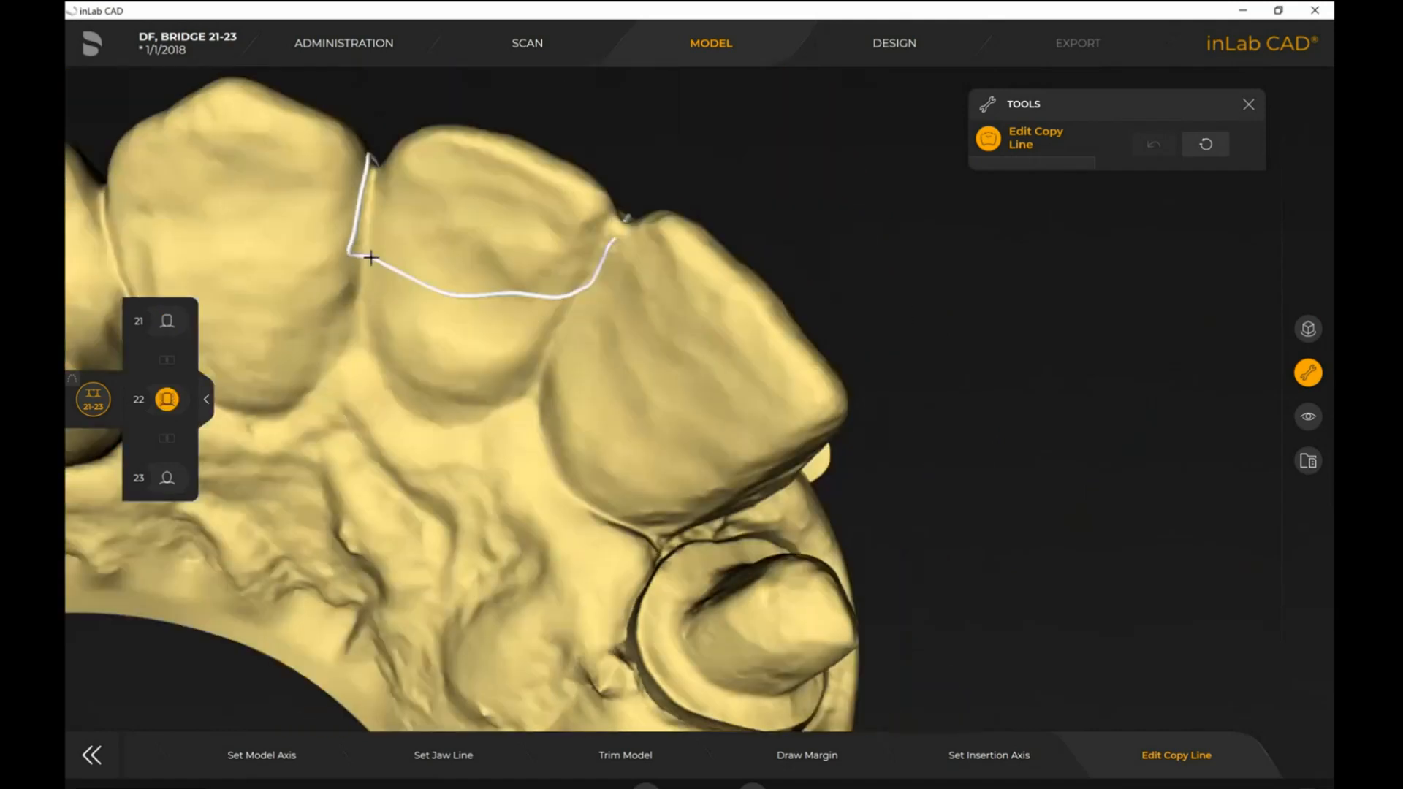
mouse_move(371, 257)
mouse_down()
mouse_move(374, 349)
mouse_move(430, 420)
mouse_move(526, 376)
mouse_move(561, 303)
mouse_up()
double_click(560, 299)
mouse_move(561, 242)
mouse_down()
mouse_move(536, 242)
mouse_move(548, 266)
mouse_up()
double_click(544, 303)
click(553, 263)
drag(563, 233, 543, 286)
click(553, 289)
double_click(585, 247)
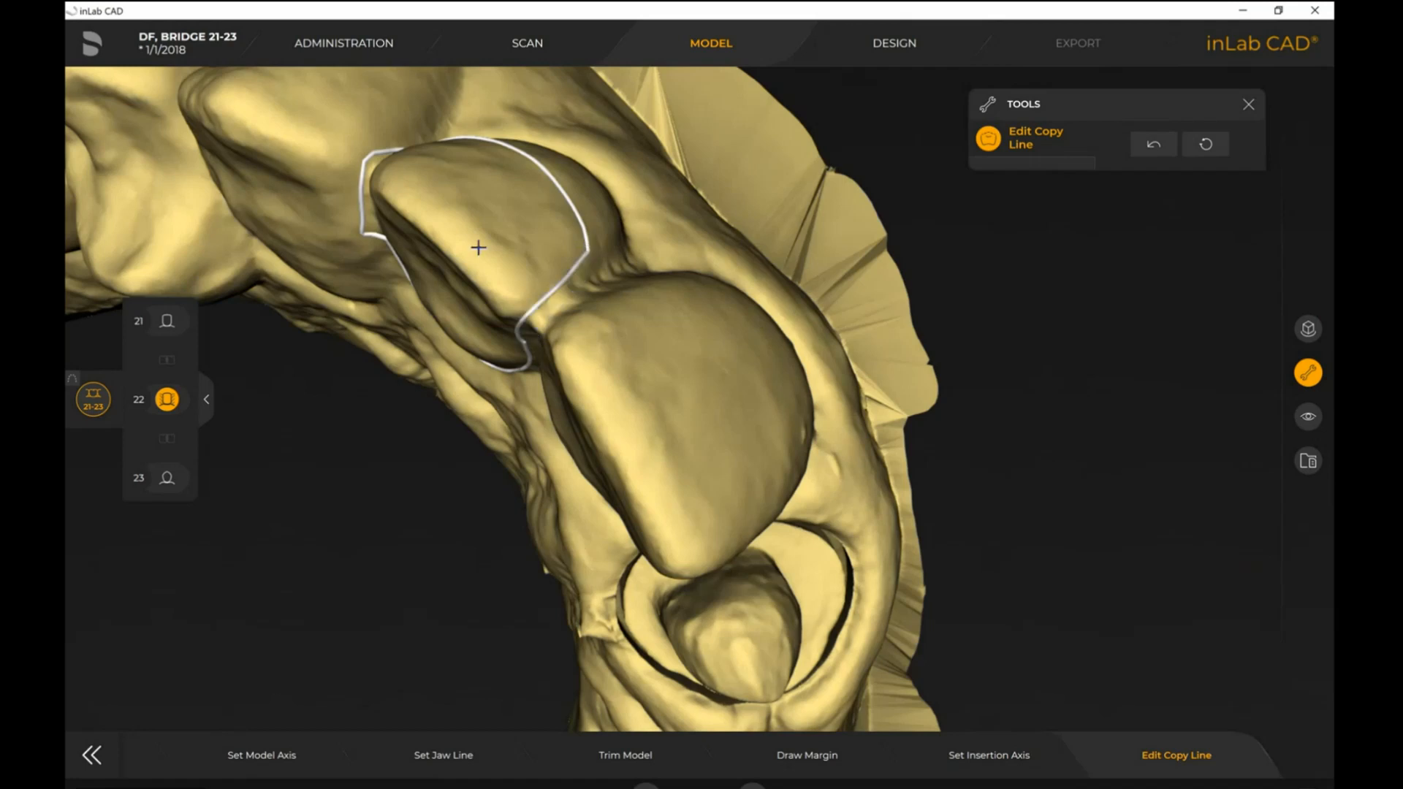
Extend the labial part of tooth 22's copy line along the gingival edge of the lateral incisor.
drag(479, 247, 561, 247)
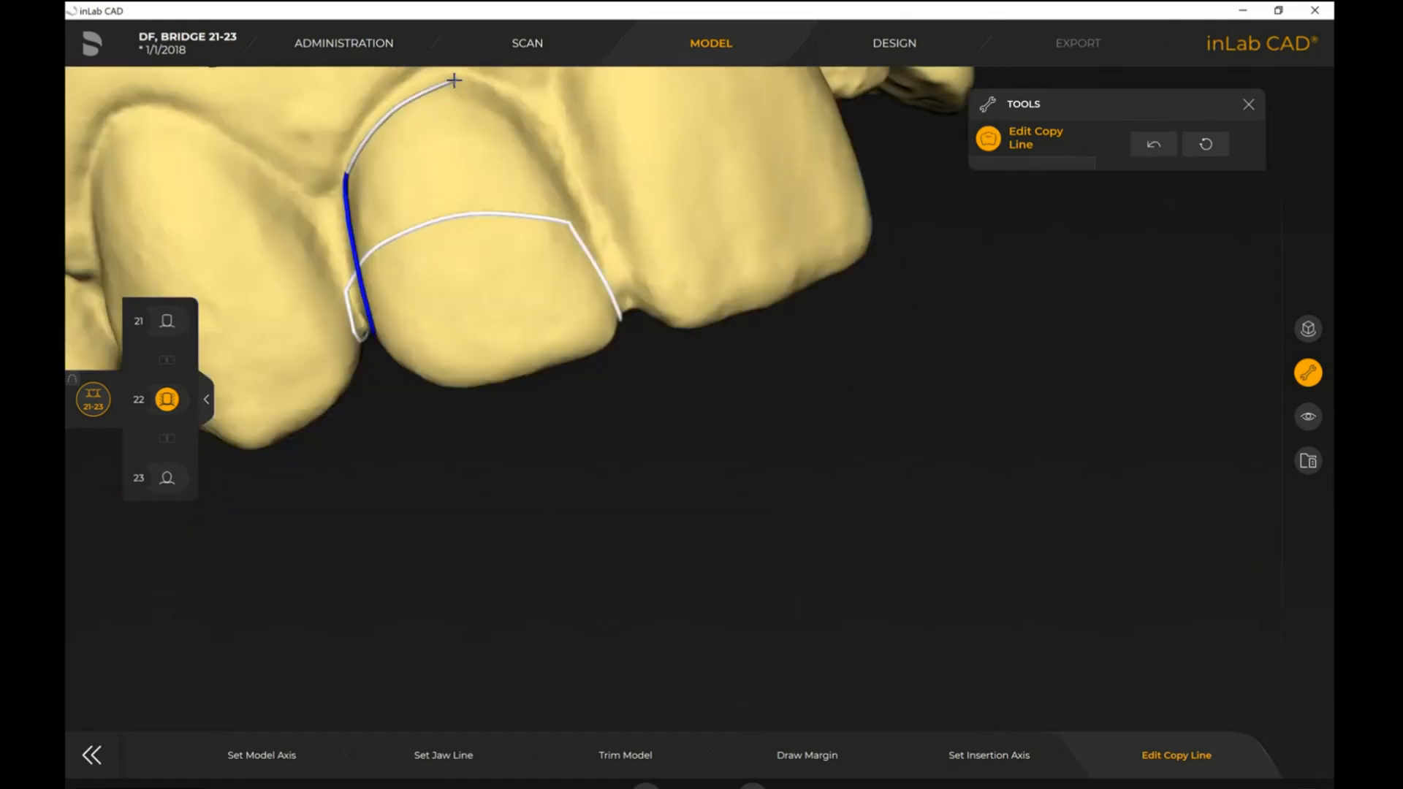
click(538, 135)
click(558, 180)
double_click(569, 221)
Smooth tooth 22's copy line on the palatal side where the lateral incisor meets the central incisor.
right_drag(394, 219, 547, 433)
drag(552, 424, 561, 201)
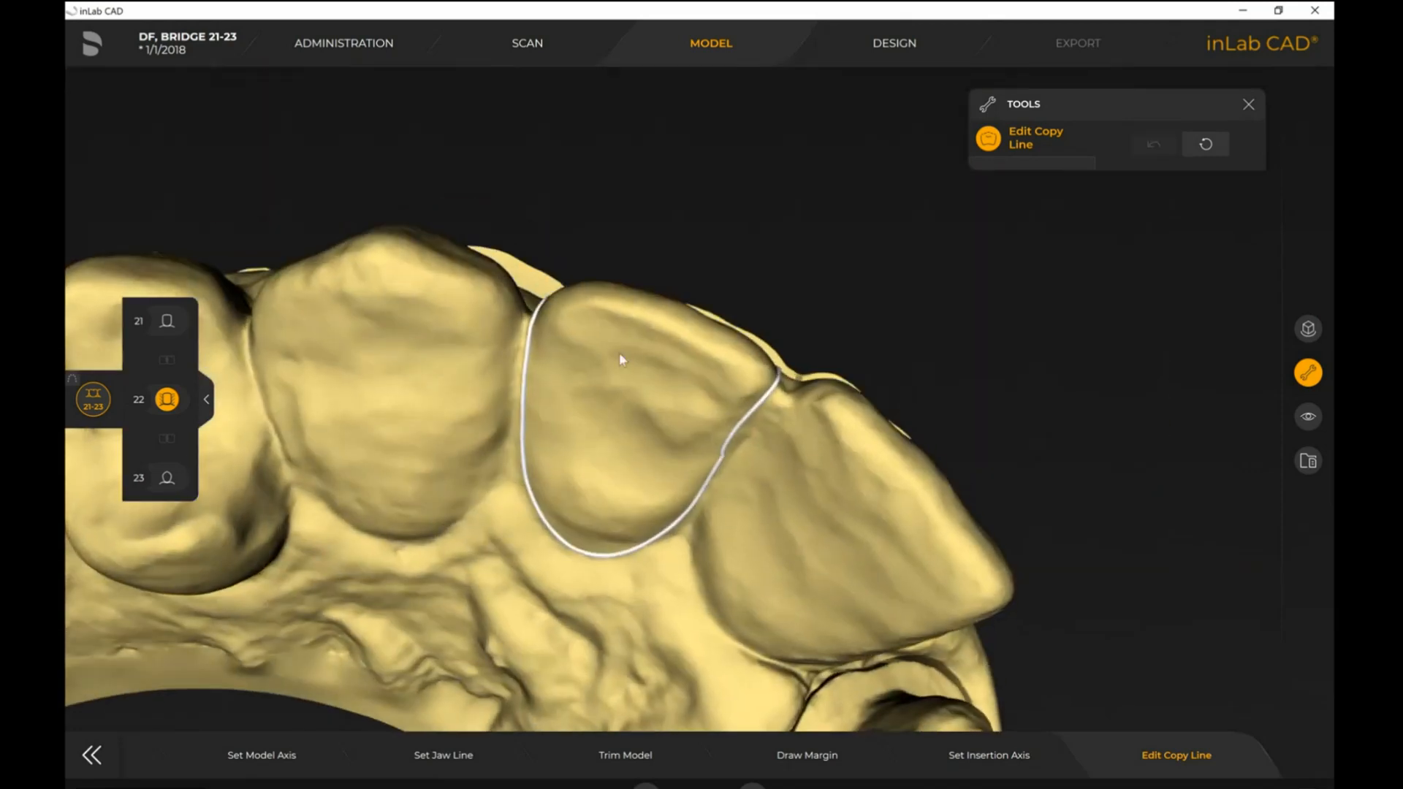
mouse_move(693, 443)
mouse_down()
mouse_move(733, 408)
mouse_move(719, 406)
mouse_move(716, 439)
mouse_up()
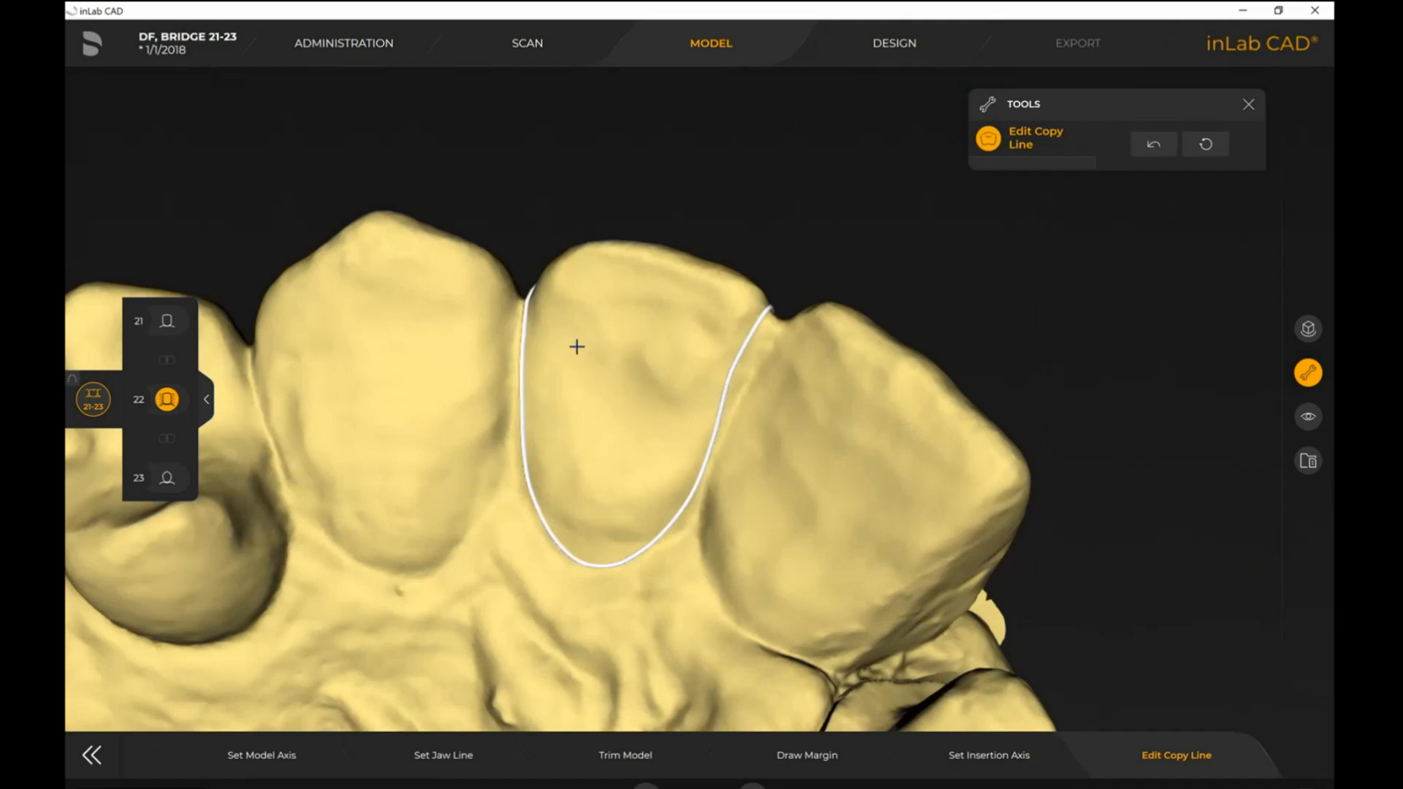
Redraw tooth 23's copy line around the palatal and labial gingival contour of the opposite canine.
click(179, 477)
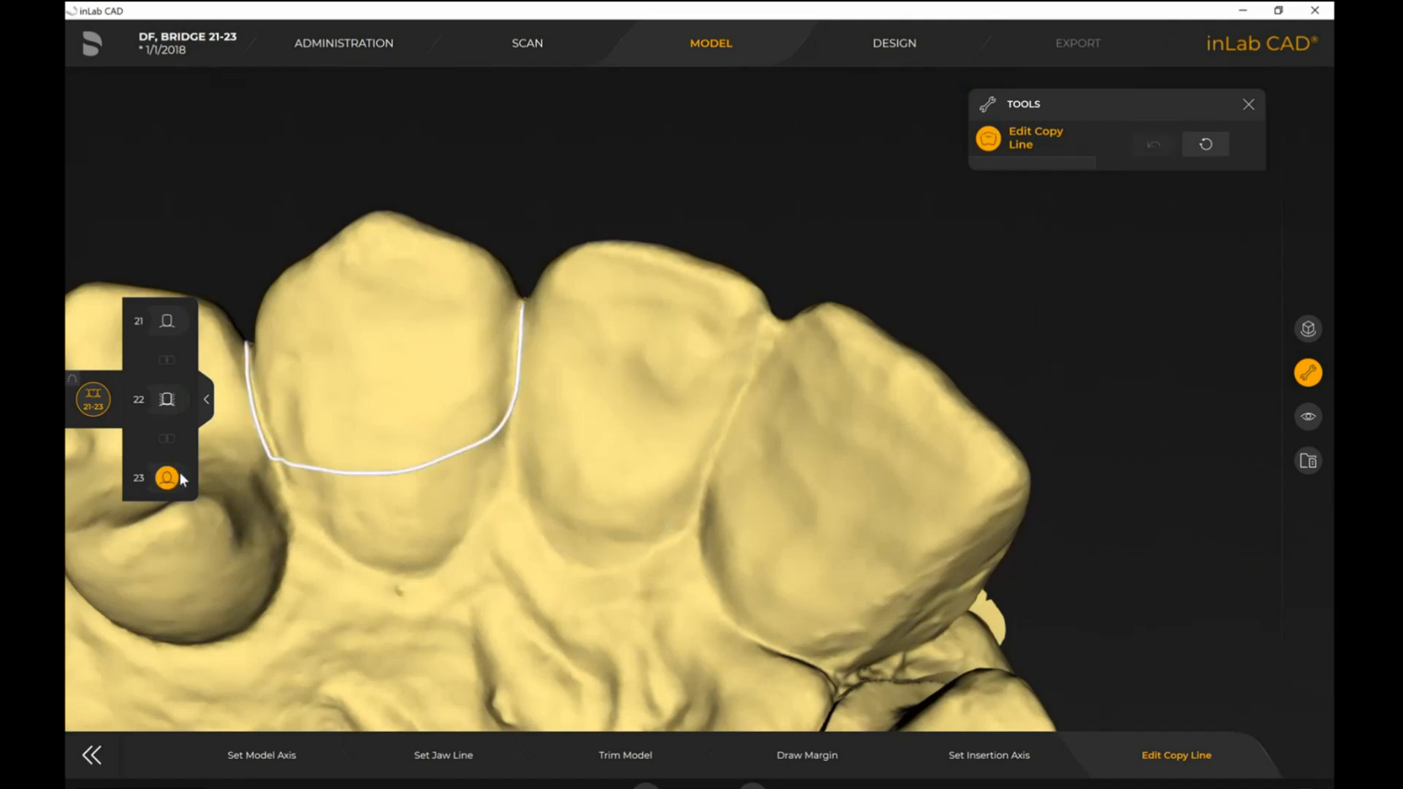
drag(282, 461, 323, 501)
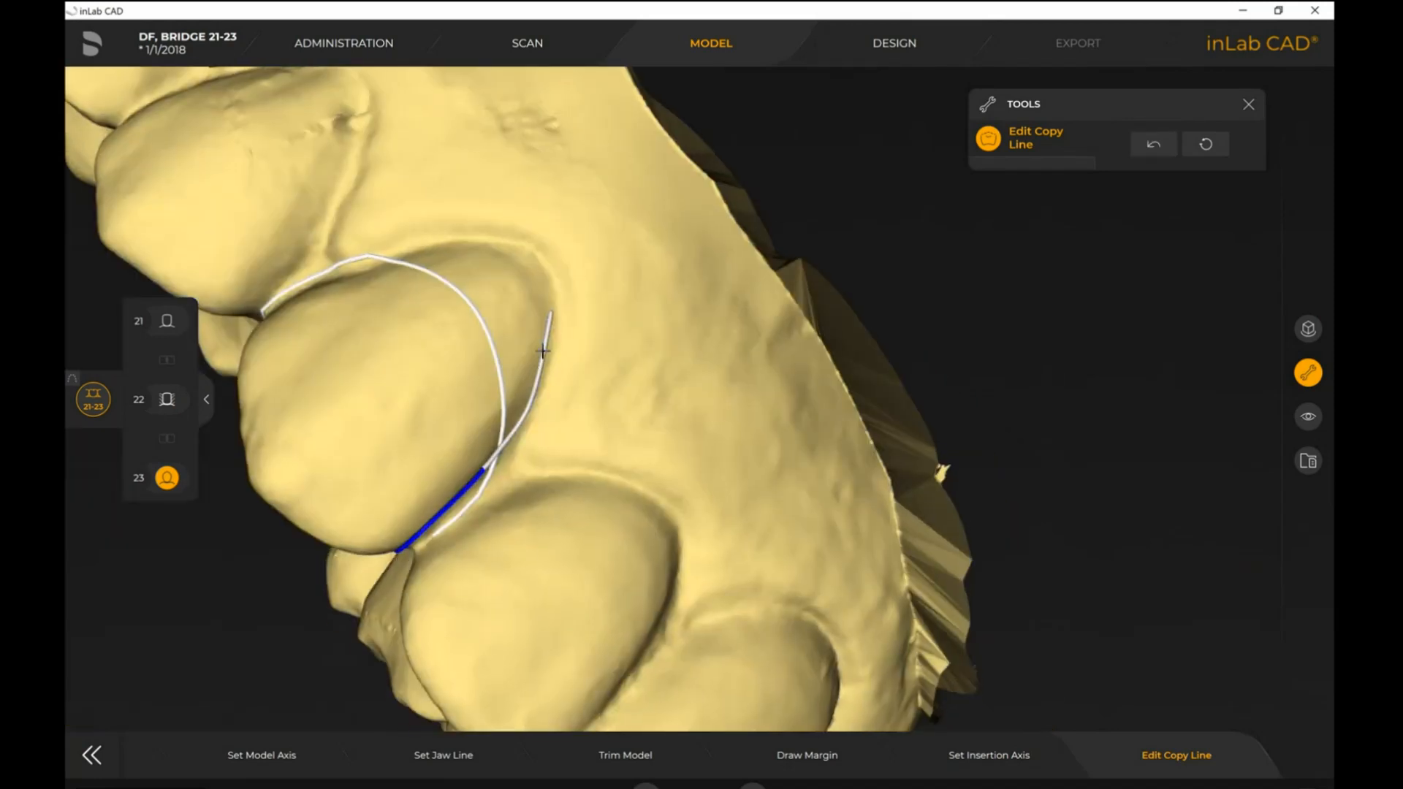
mouse_move(545, 327)
mouse_down()
mouse_move(523, 254)
mouse_move(404, 264)
mouse_up()
double_click(407, 273)
mouse_move(389, 326)
mouse_down()
mouse_move(541, 316)
mouse_move(423, 336)
mouse_up()
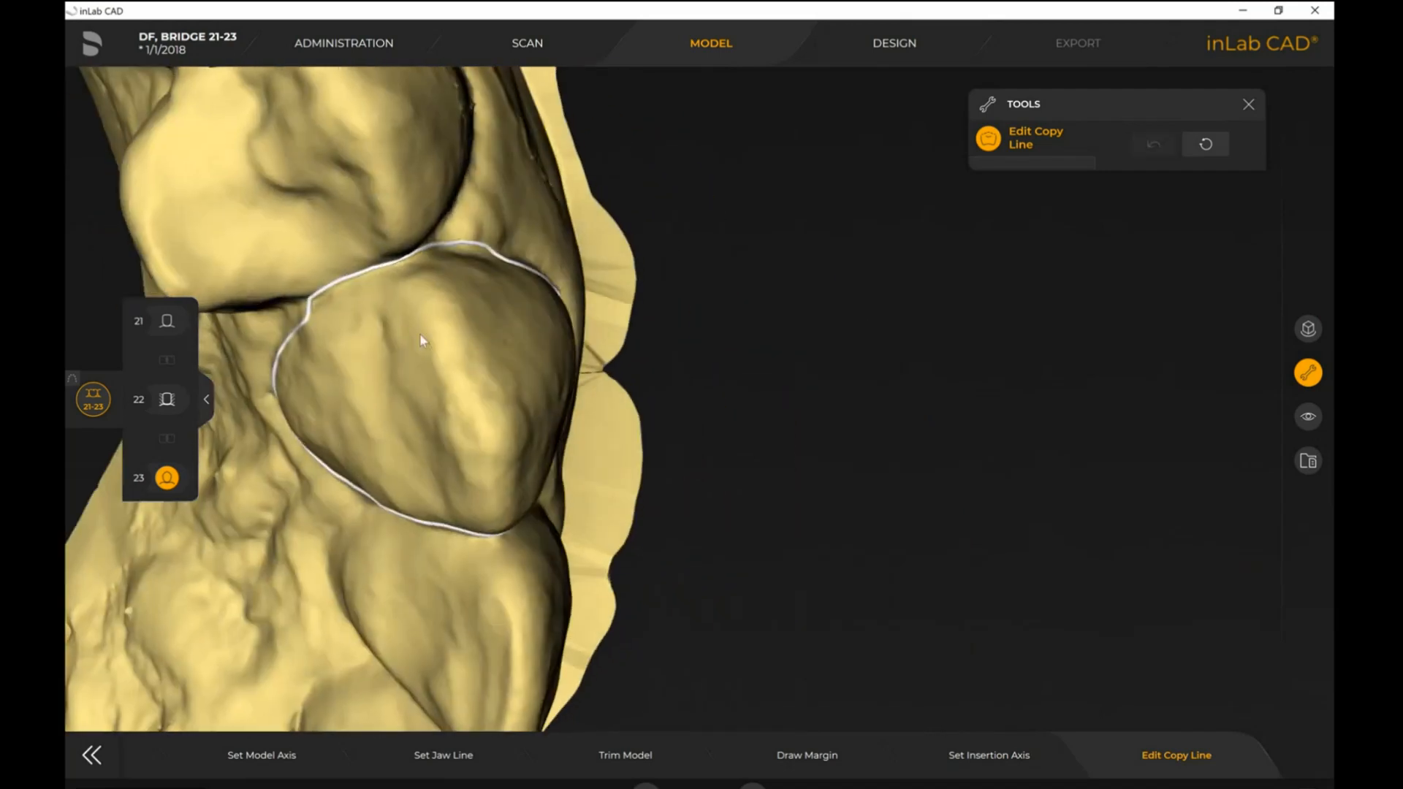
Correct tooth 23's copy line on the canine's labial side next to the premolar.
mouse_move(305, 321)
mouse_down()
mouse_move(430, 259)
mouse_move(395, 288)
mouse_up()
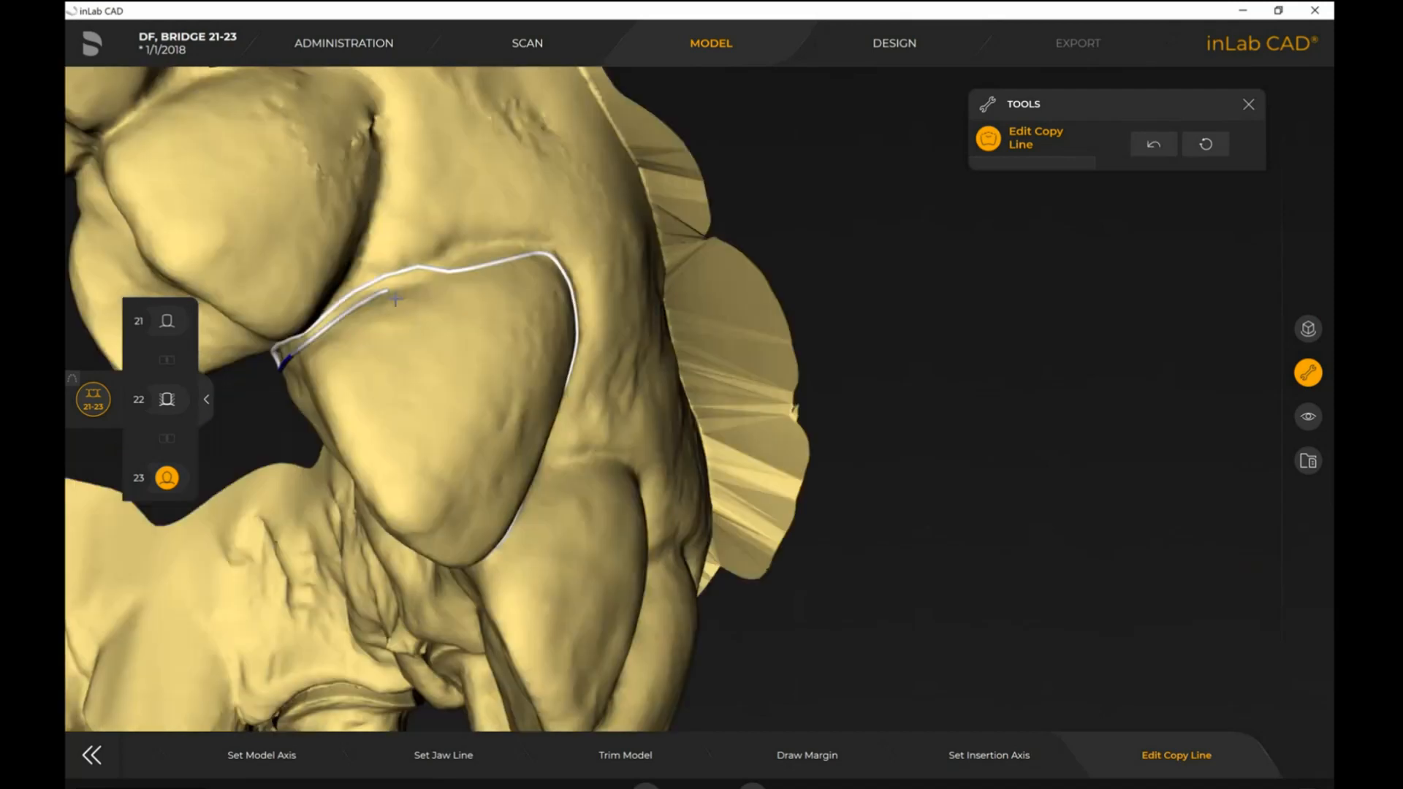
double_click(439, 273)
drag(479, 501, 581, 316)
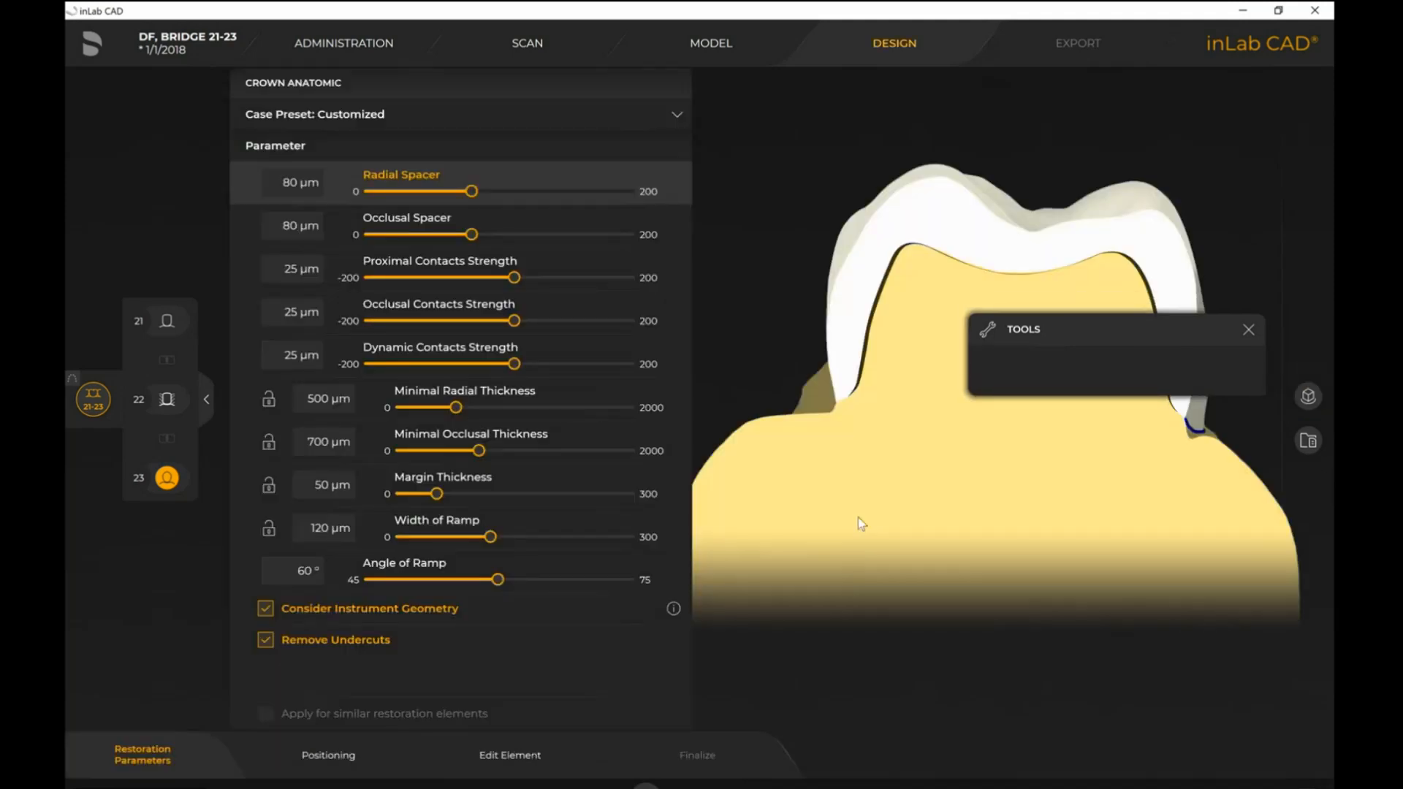
Proceed to the Edit Element phase and align crown 21 to the arch in occlusal view with Move and Rotate.
click(510, 756)
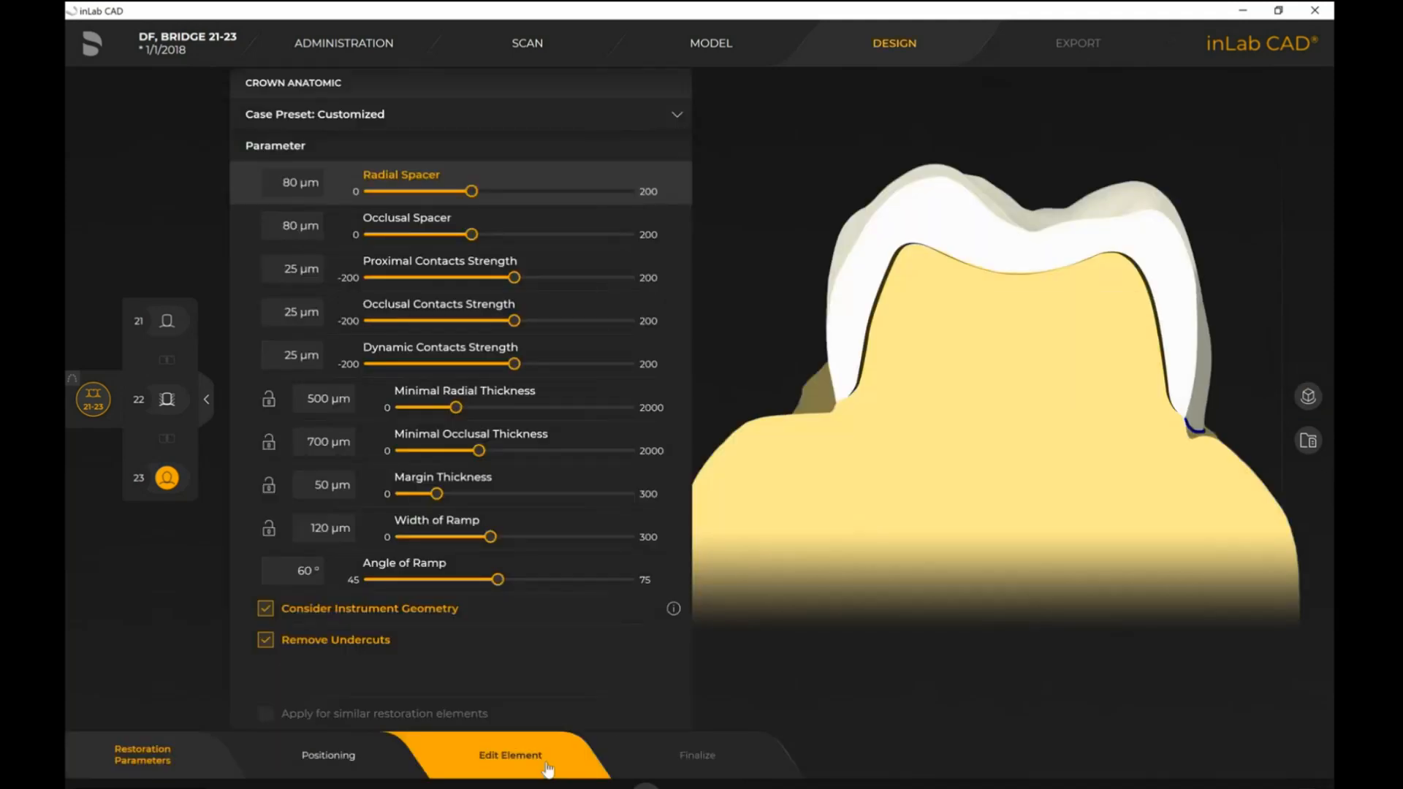
click(791, 186)
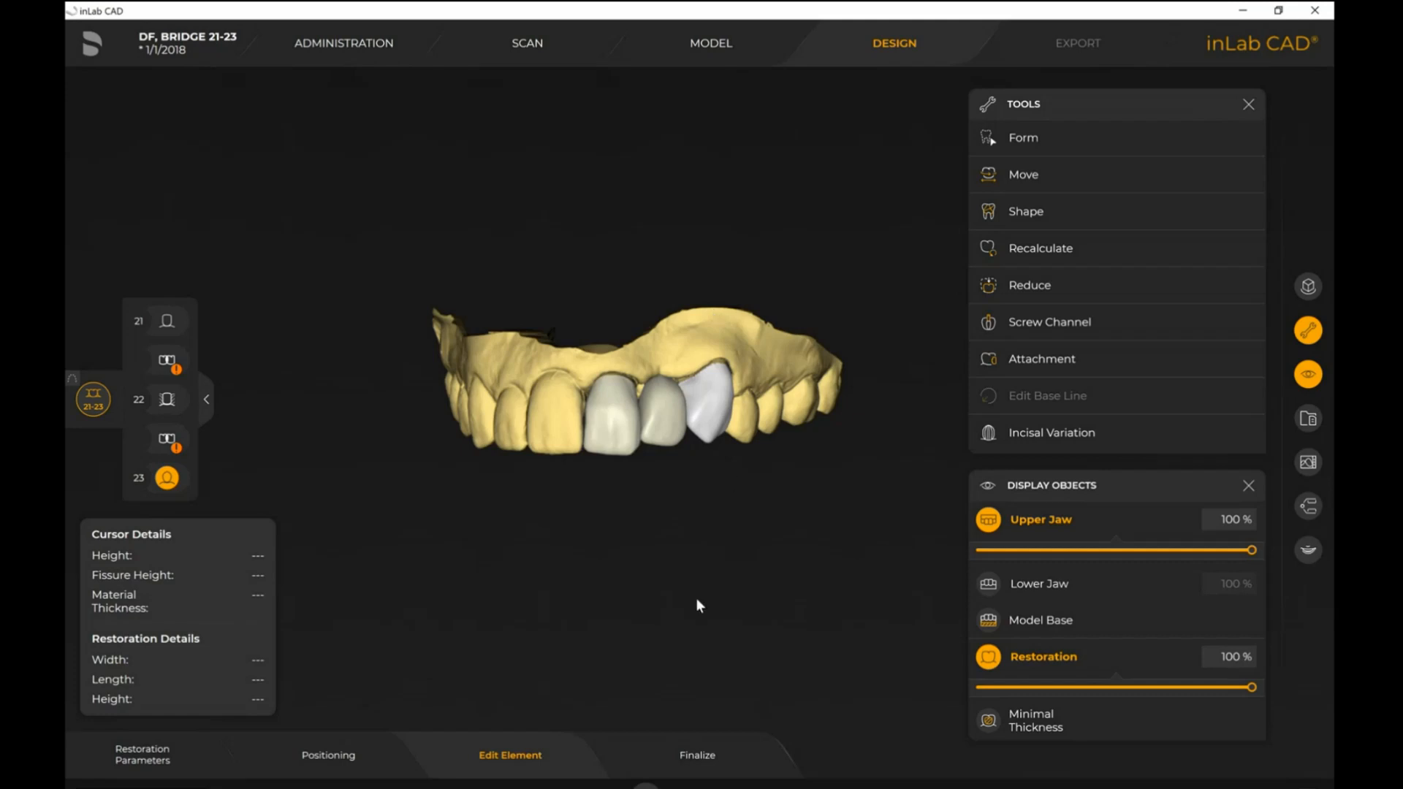
scroll(681, 602, up, 4)
drag(673, 507, 690, 406)
click(1024, 179)
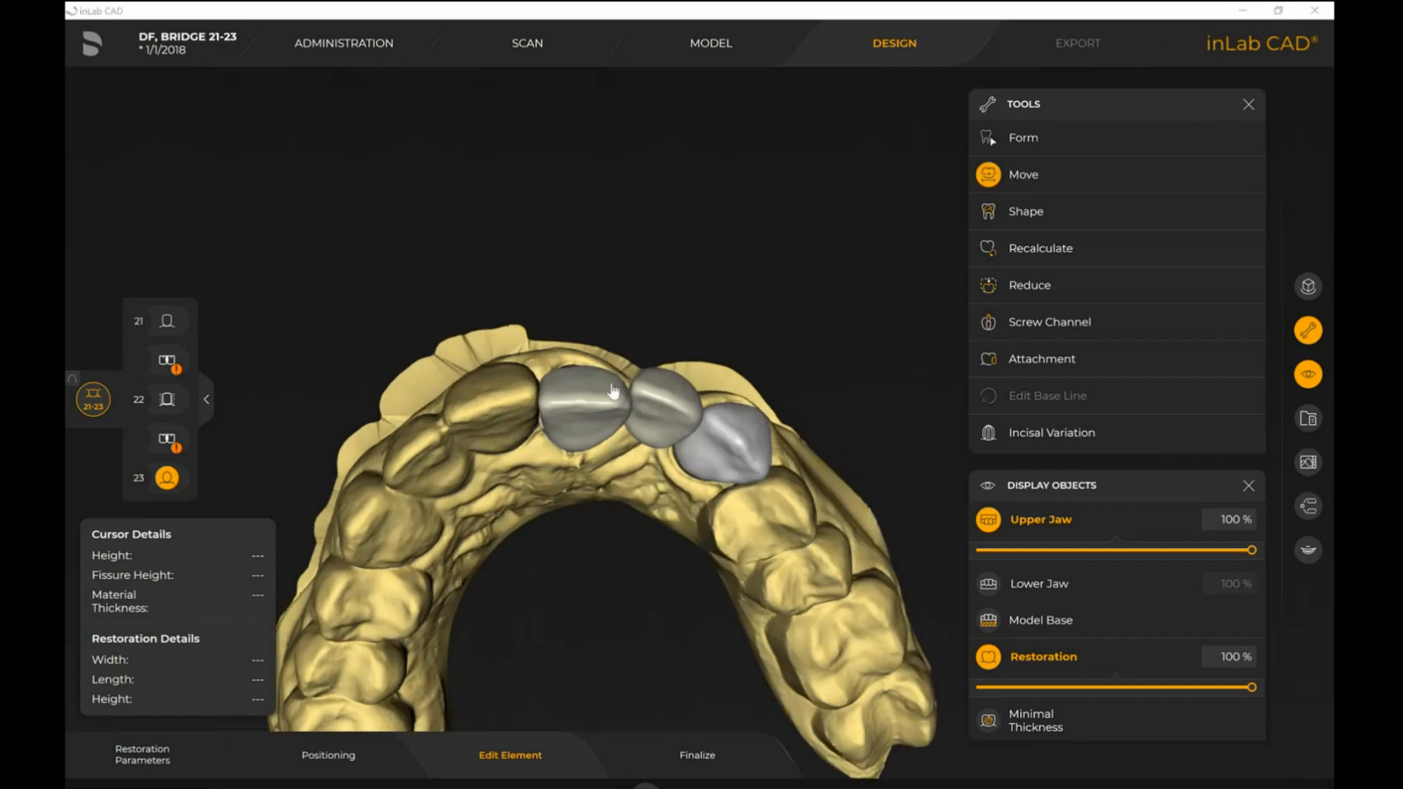
click(578, 413)
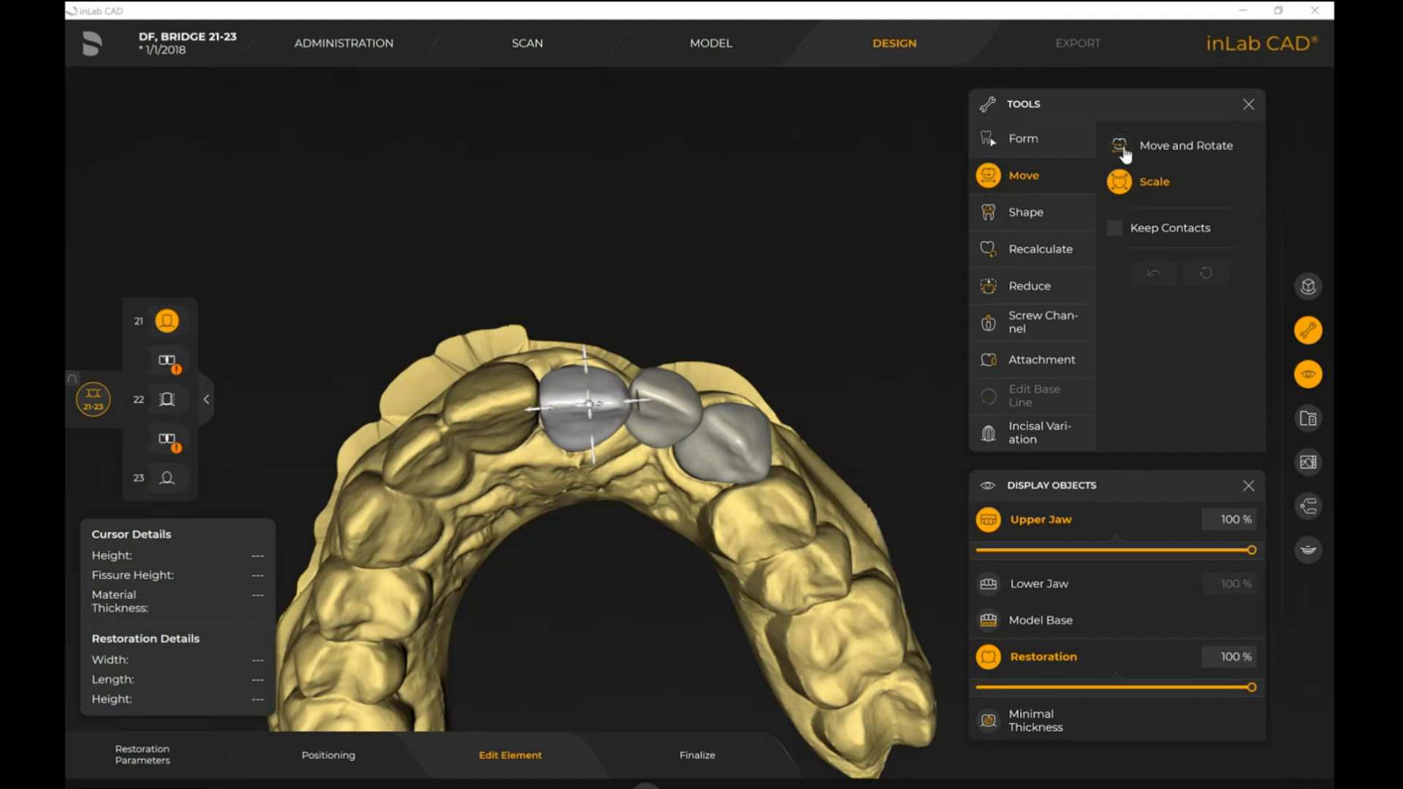
click(594, 379)
drag(602, 344, 607, 345)
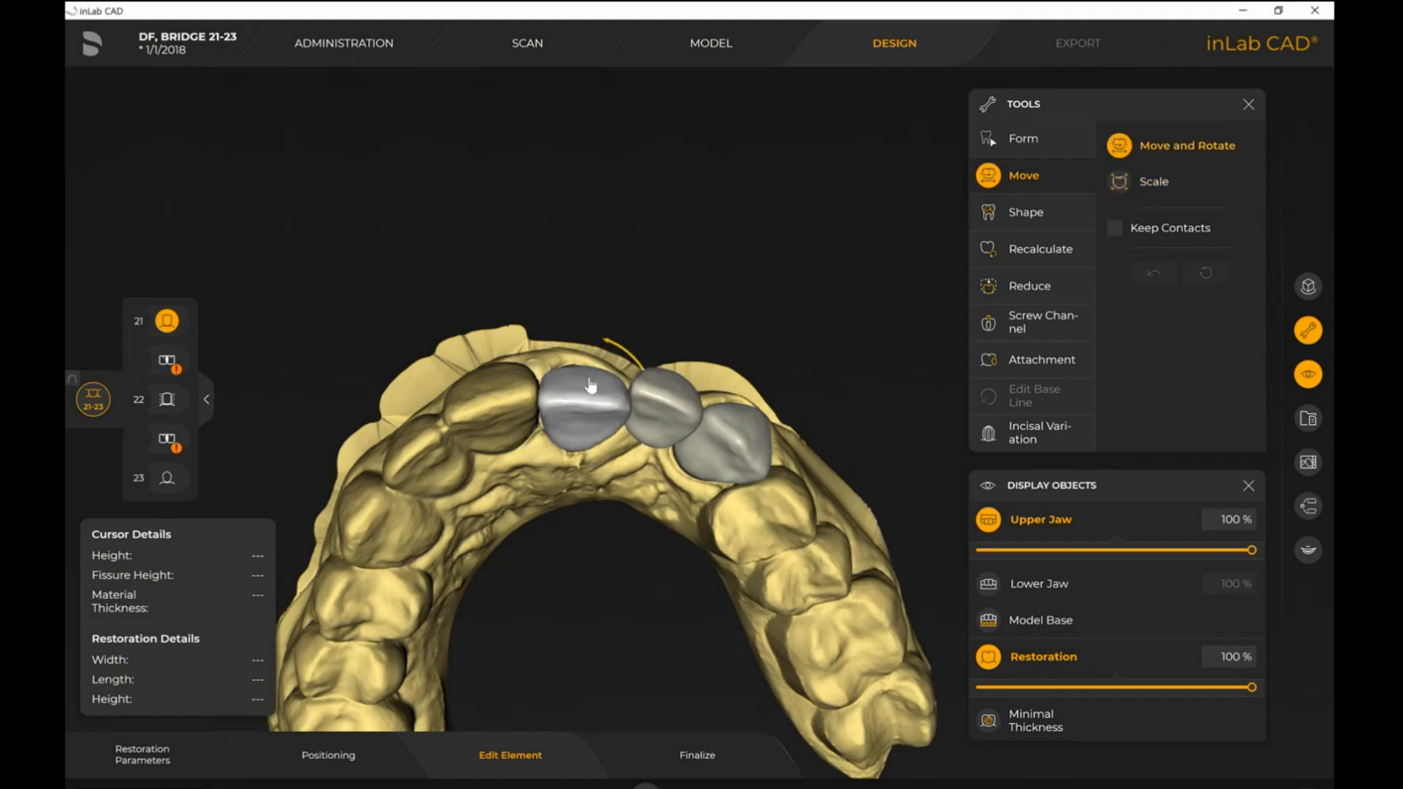
drag(585, 415, 587, 416)
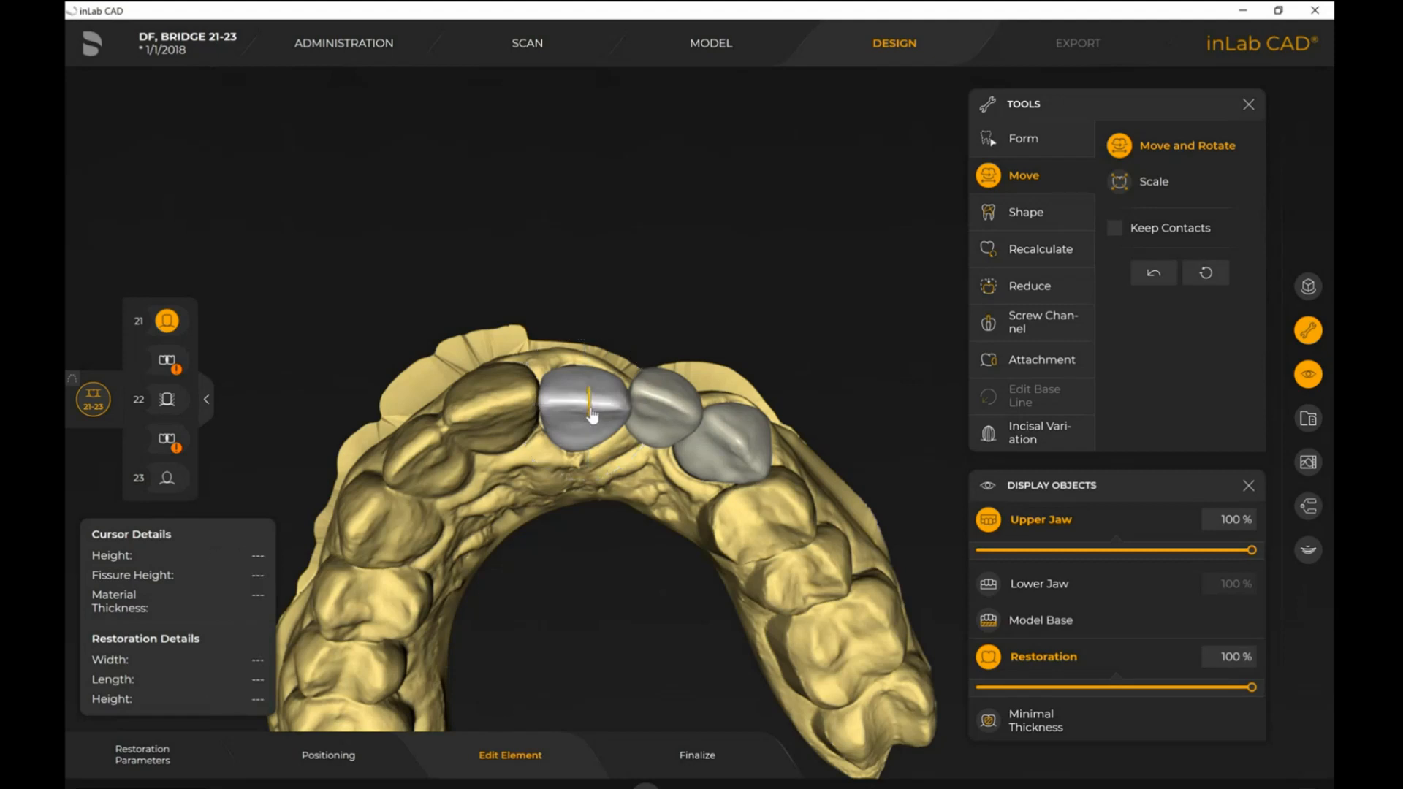
drag(594, 425, 596, 426)
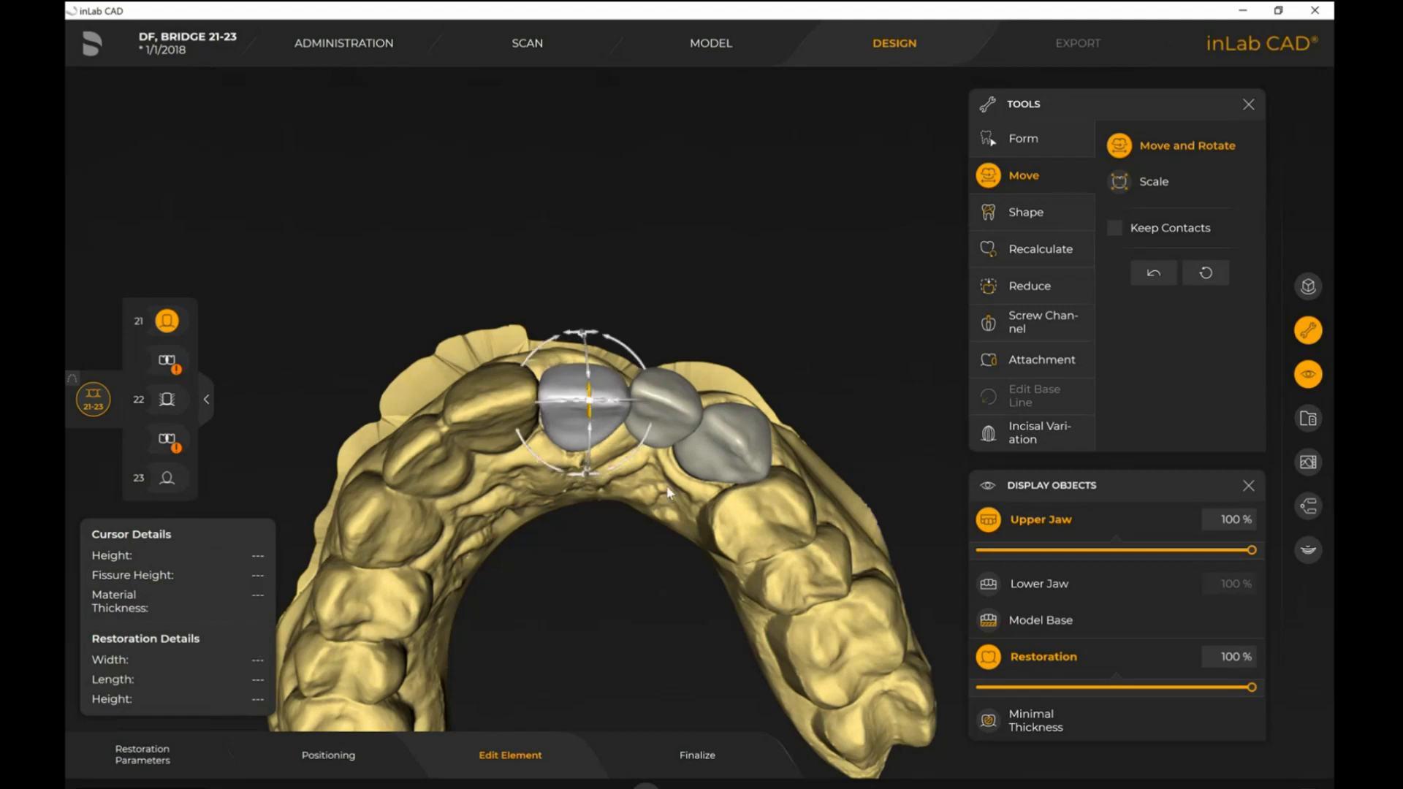
Fine-tune the rotation and position of crown 21 from the labial side to match the adjacent central incisor.
drag(598, 532, 616, 599)
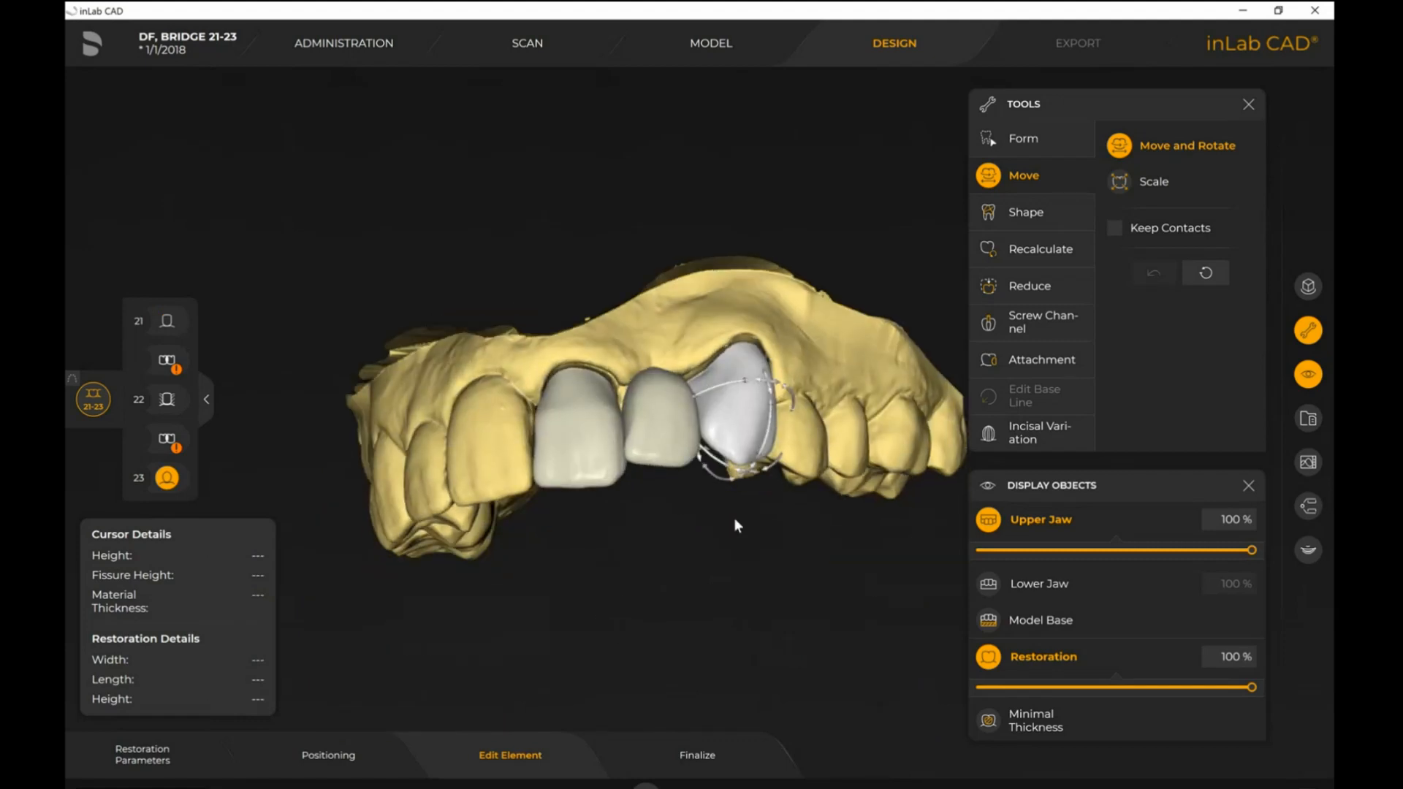
drag(734, 520, 741, 545)
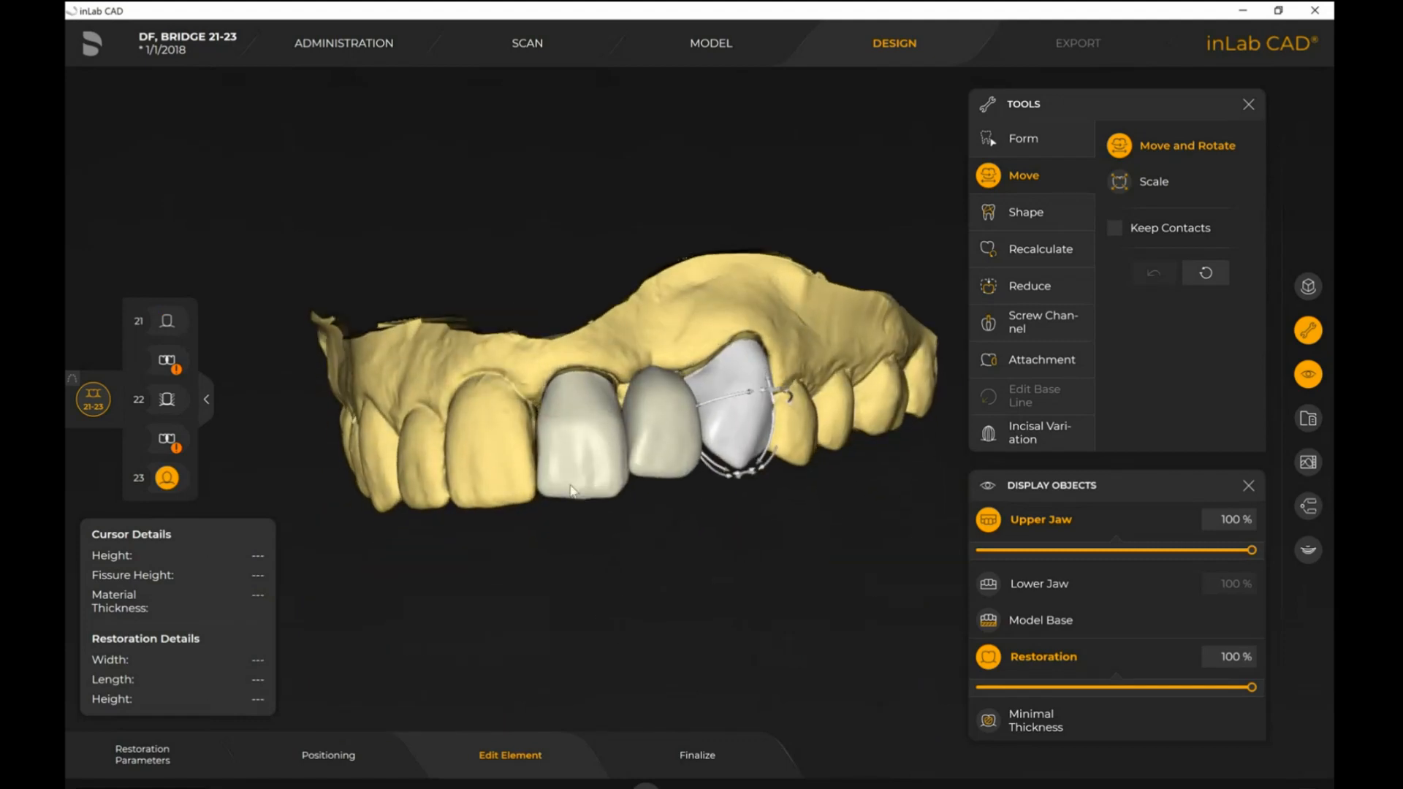
click(572, 491)
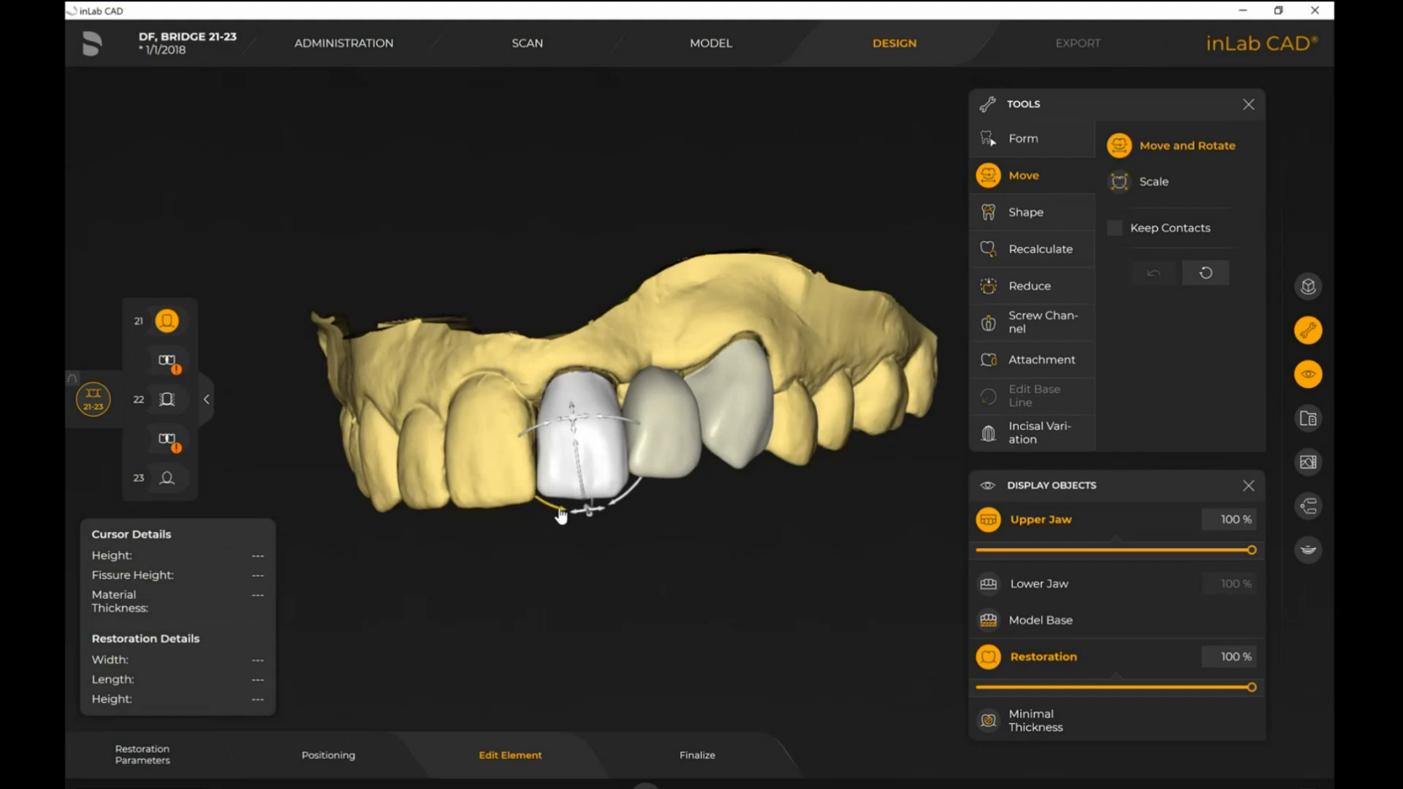
drag(564, 512, 566, 513)
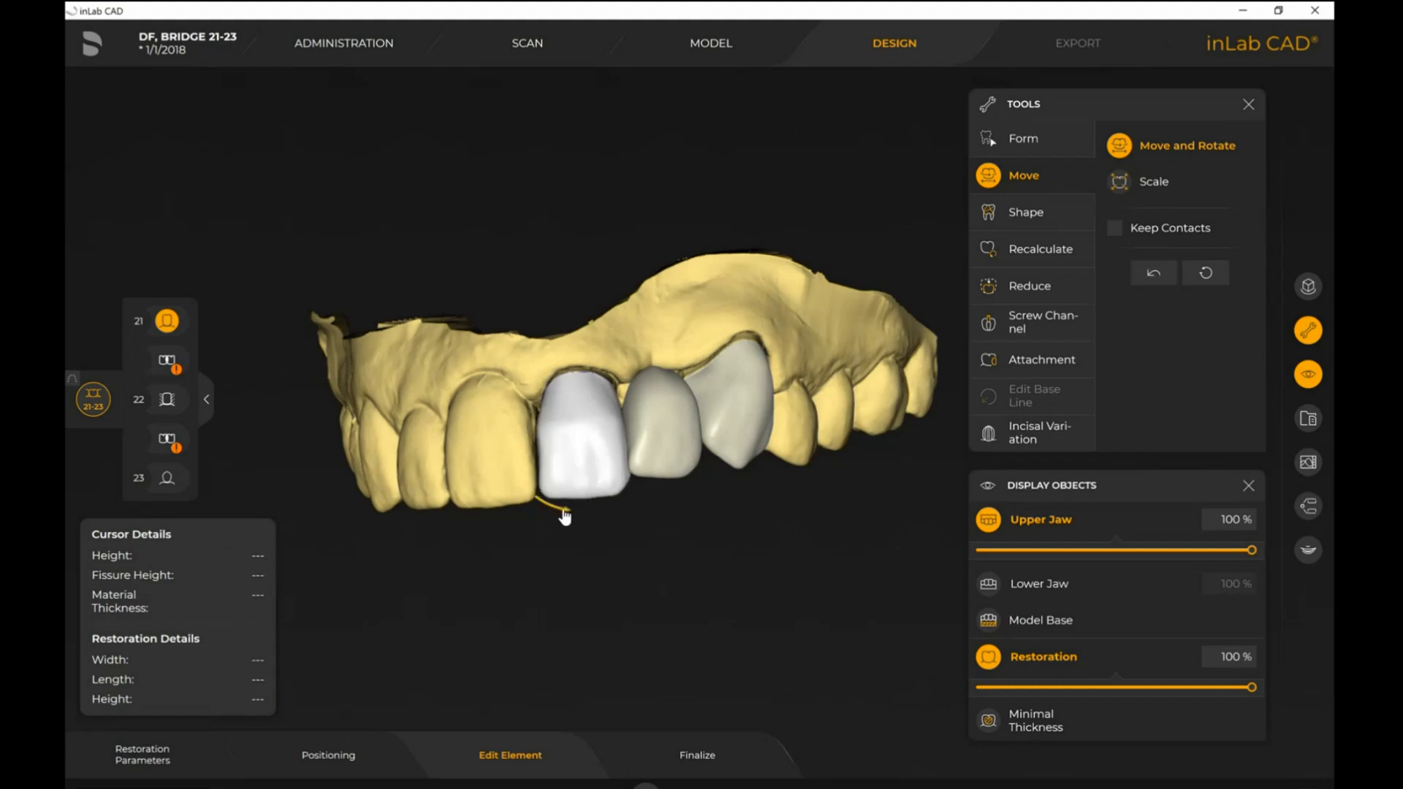
drag(739, 527, 742, 531)
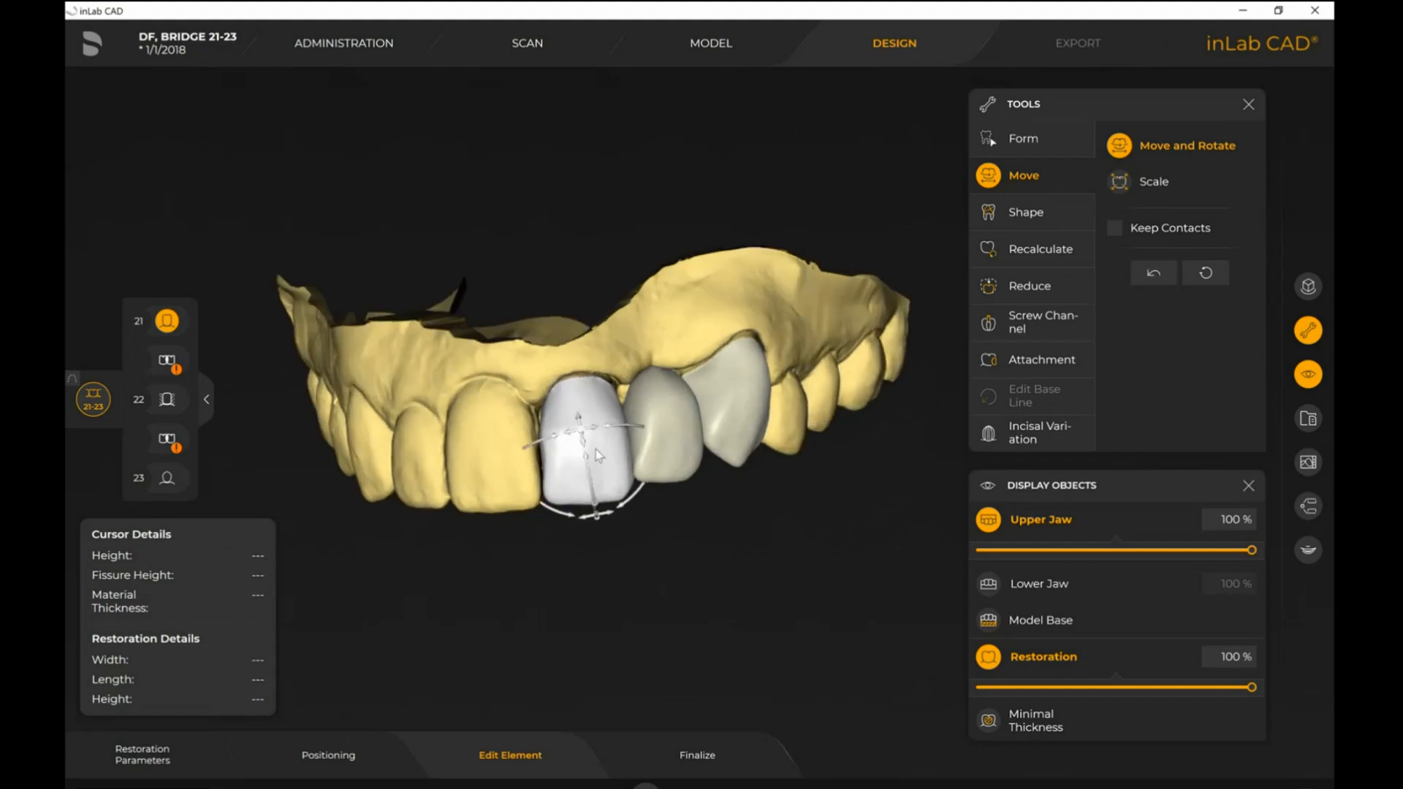
drag(584, 448, 584, 448)
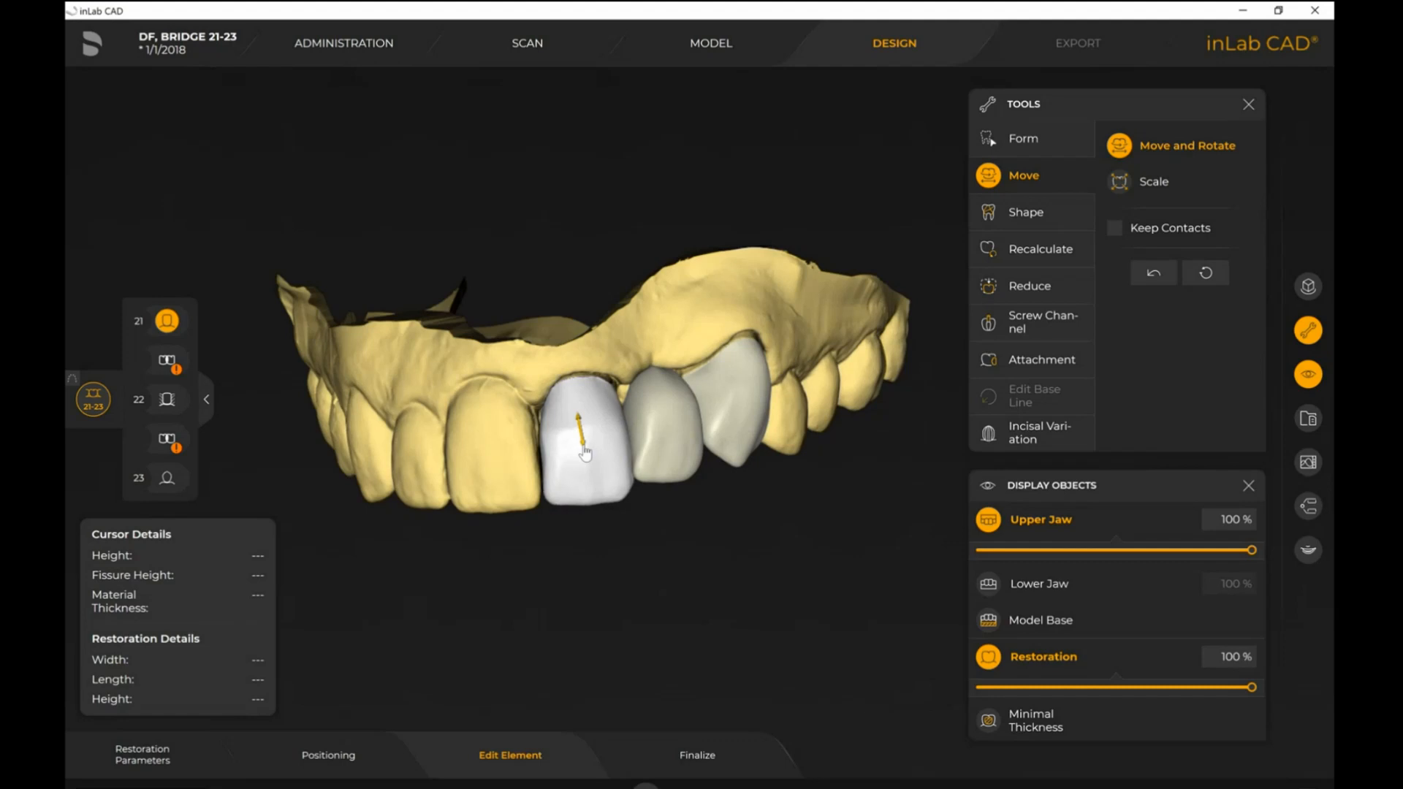
drag(585, 455, 585, 455)
Adjust crown 21's position from the palatal side and check its alignment in occlusal view.
drag(935, 493, 660, 377)
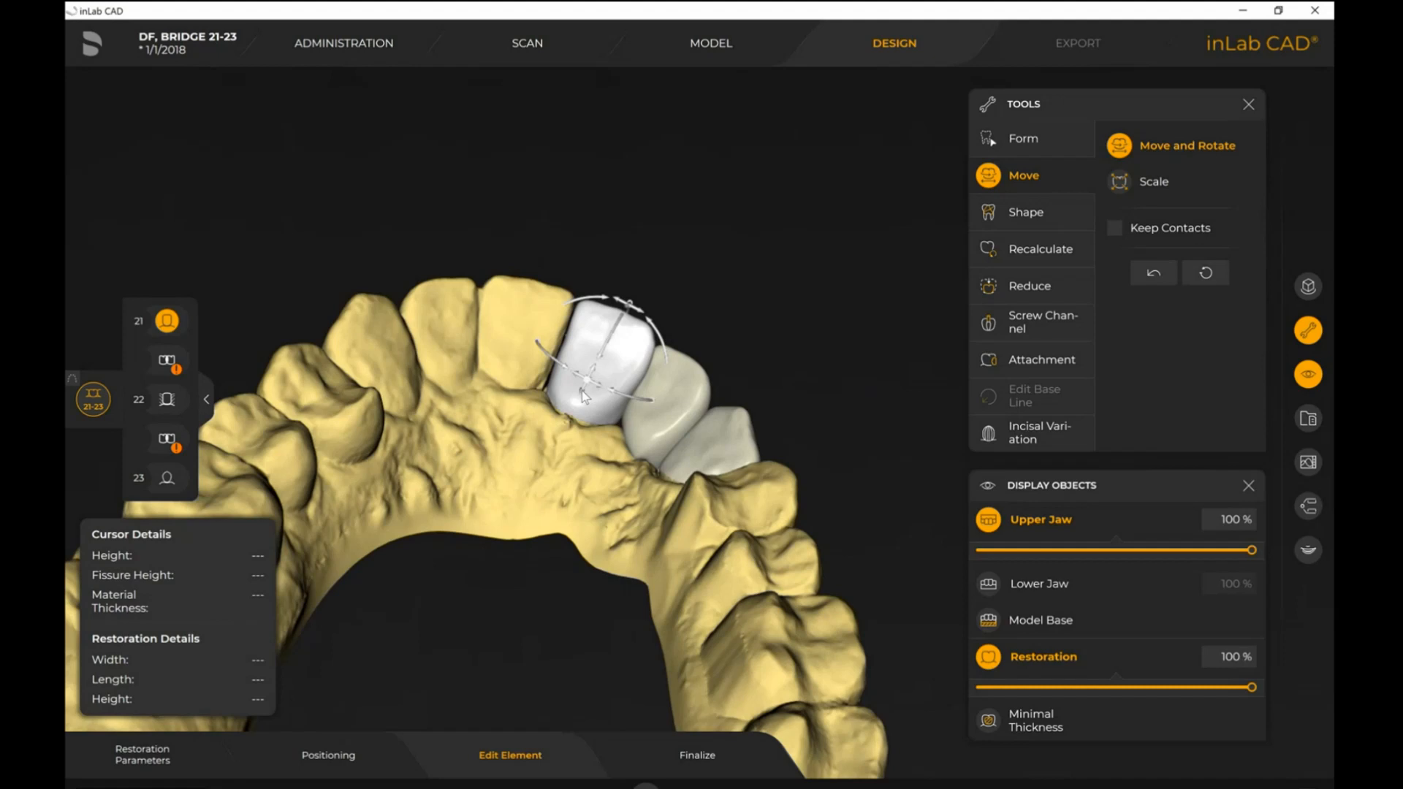
click(643, 411)
click(594, 398)
drag(525, 513, 561, 572)
drag(634, 538, 628, 614)
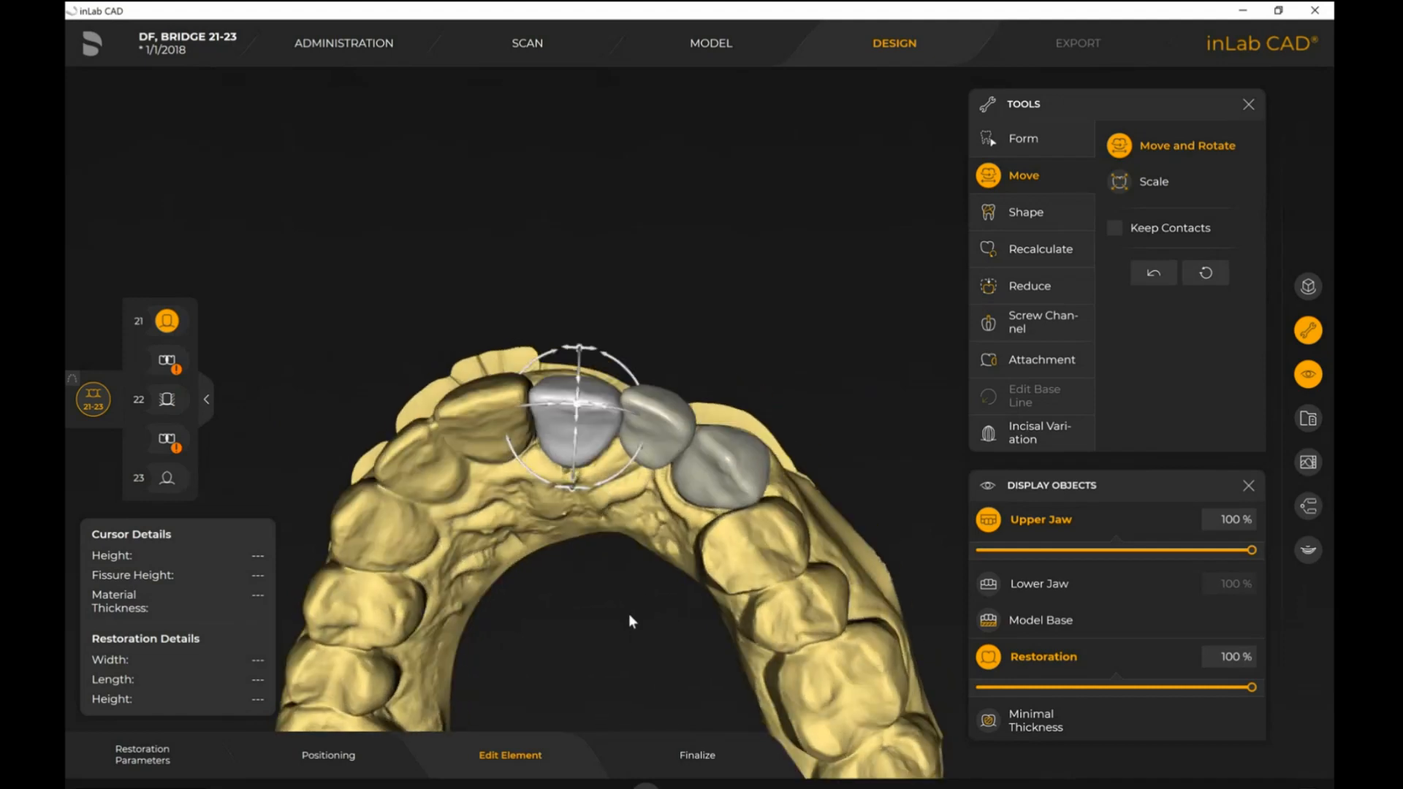
Redraw part of pontic 22's base line with Edit Line to extend its contact area on the ridge.
click(660, 418)
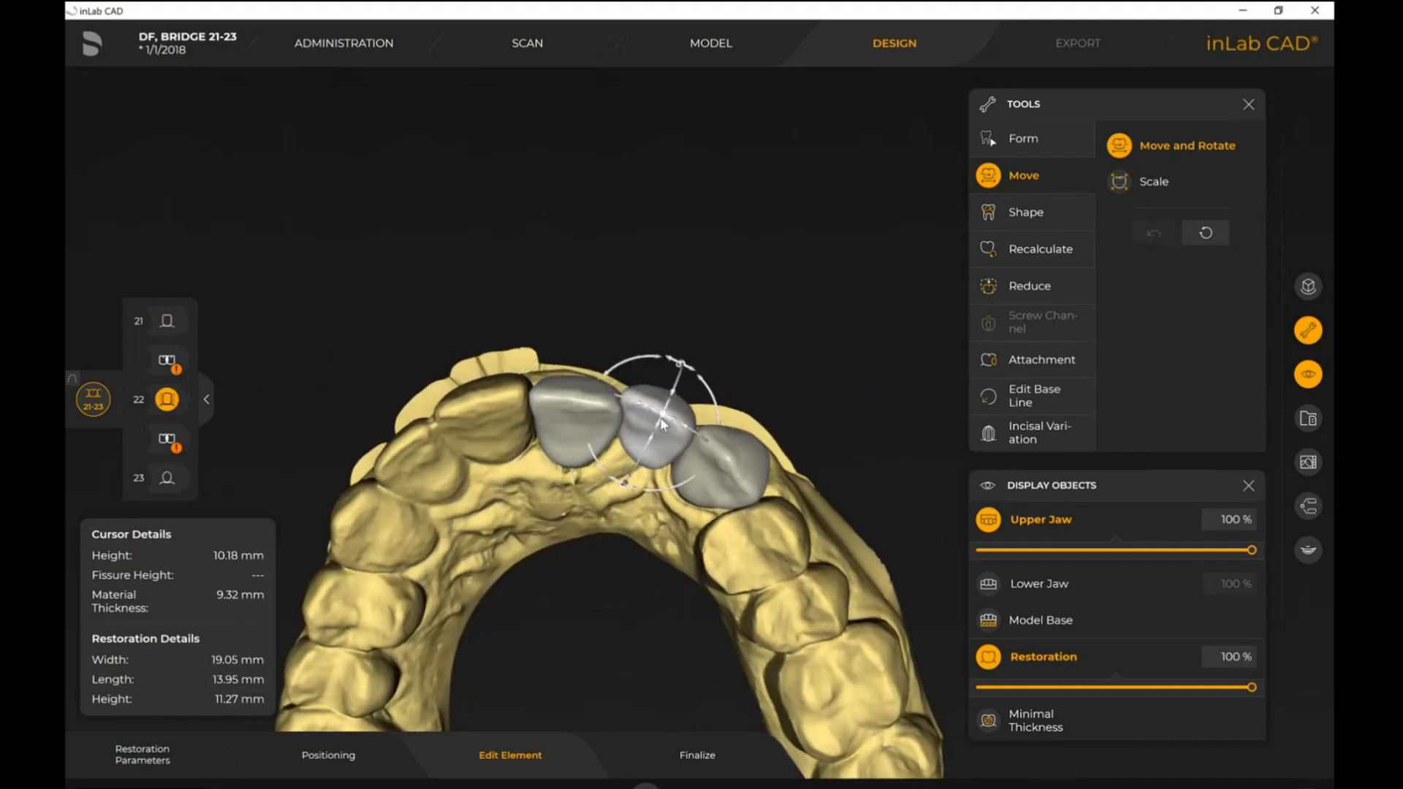
click(1035, 402)
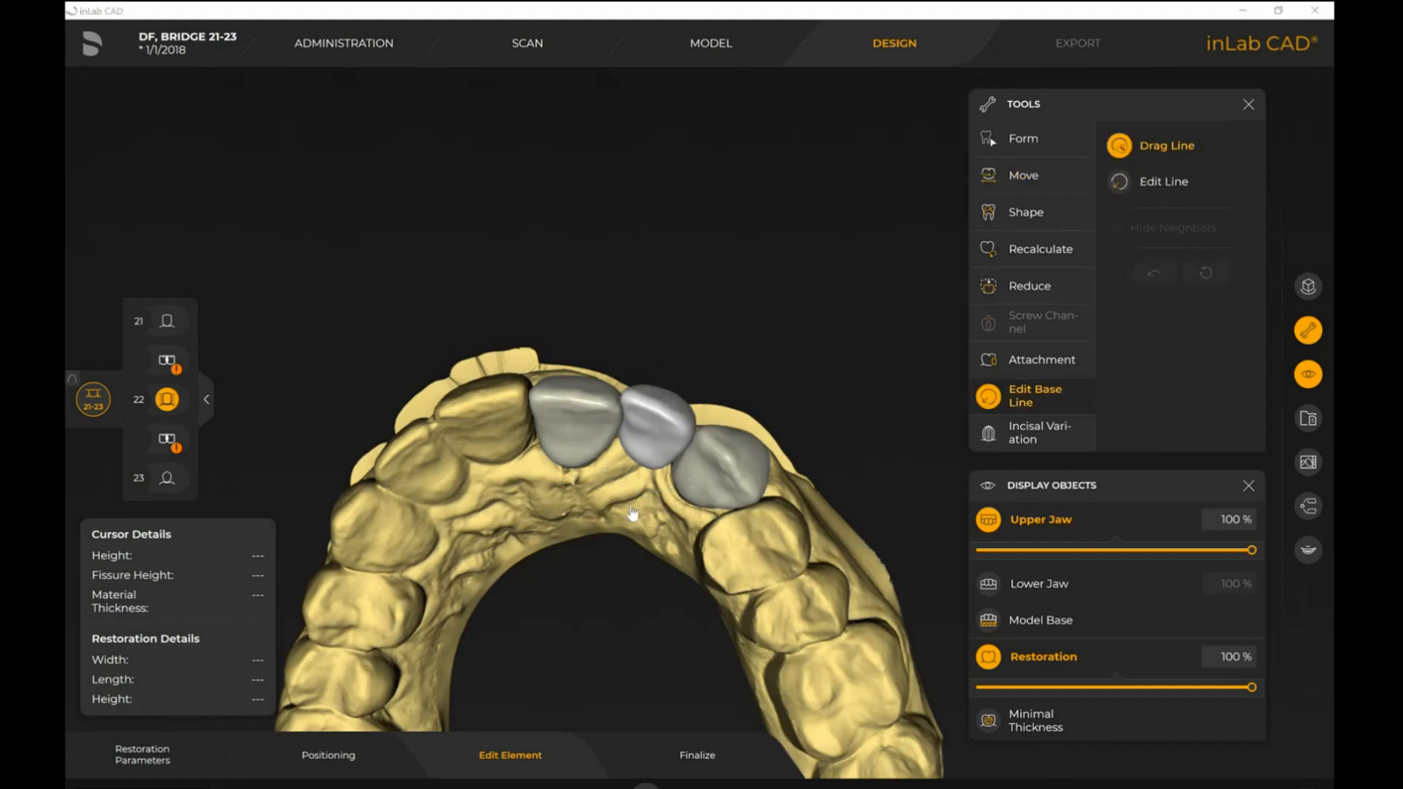
scroll(629, 503, up, 5)
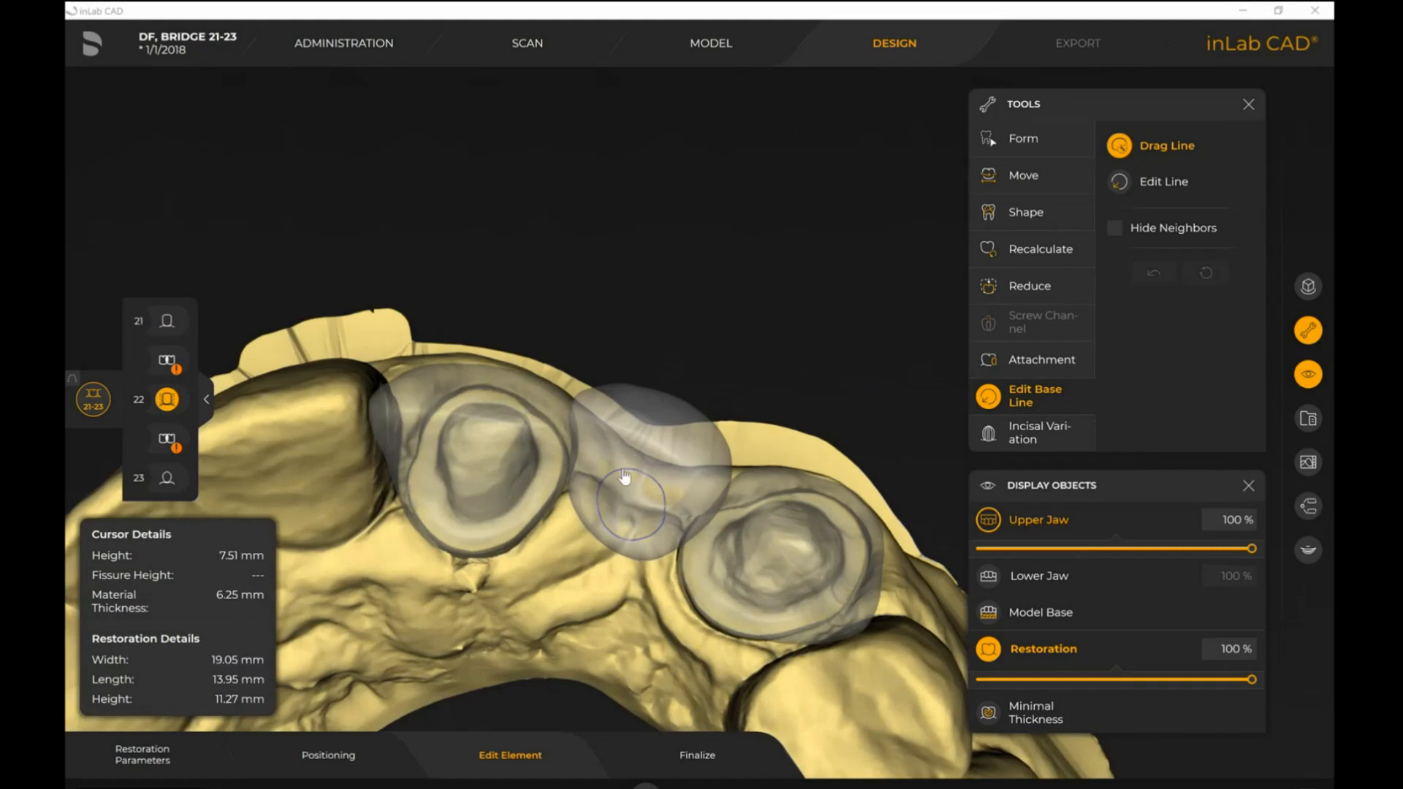
click(1120, 181)
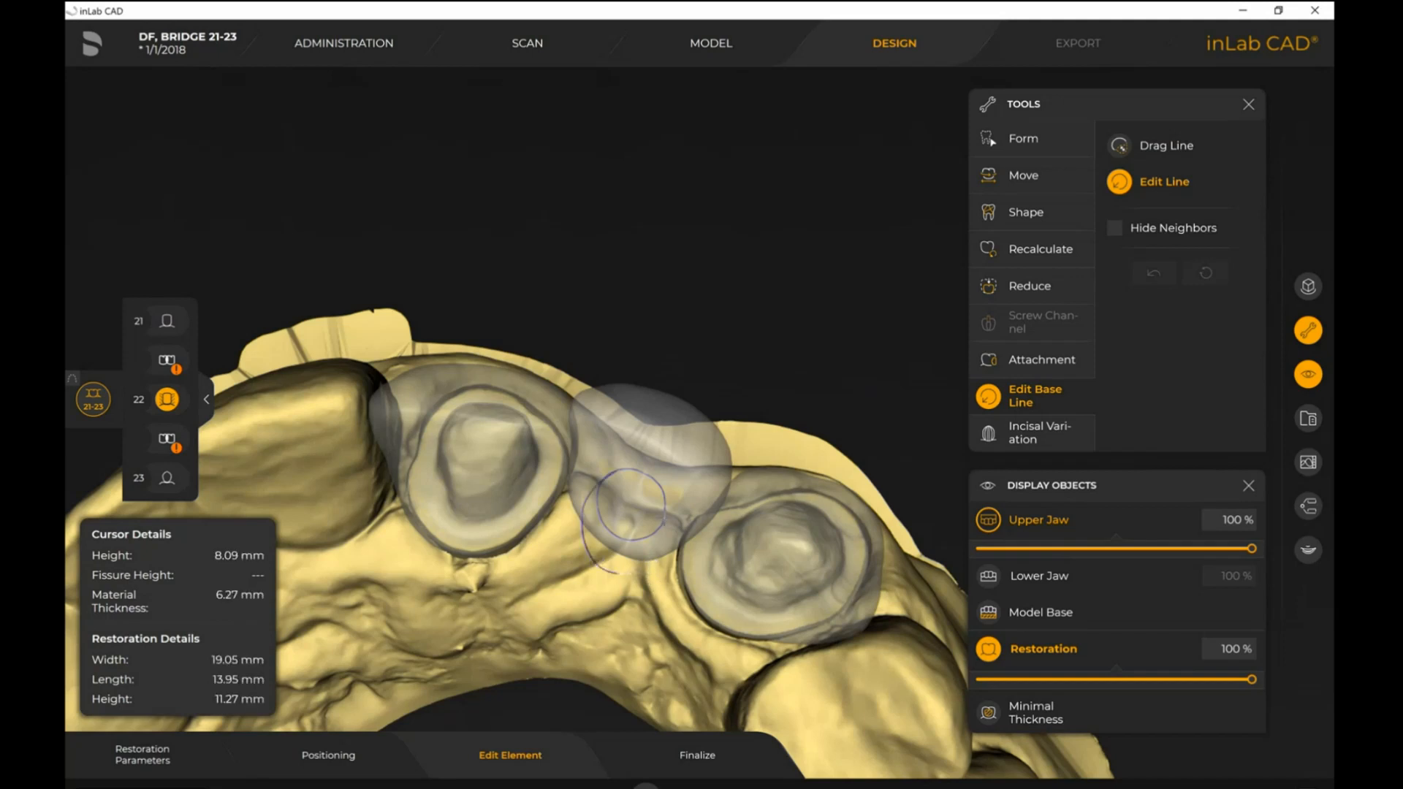
double_click(663, 524)
mouse_move(651, 254)
right_down()
mouse_move(633, 393)
mouse_move(599, 399)
mouse_move(577, 314)
mouse_move(630, 260)
mouse_move(651, 276)
right_up()
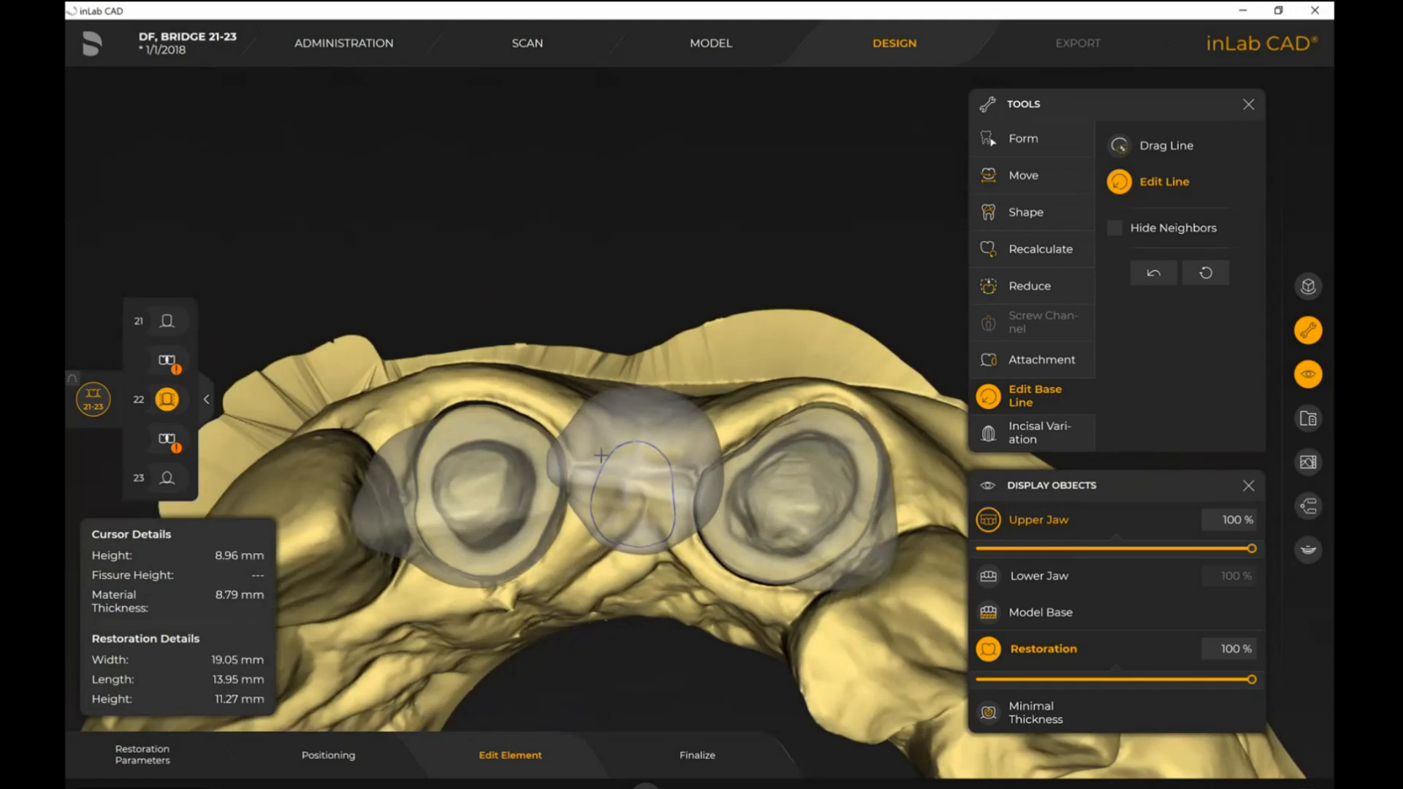
Widen pontic 22's base line toward crown 21 and correct its palatal section next to crown 23.
click(588, 524)
double_click(603, 540)
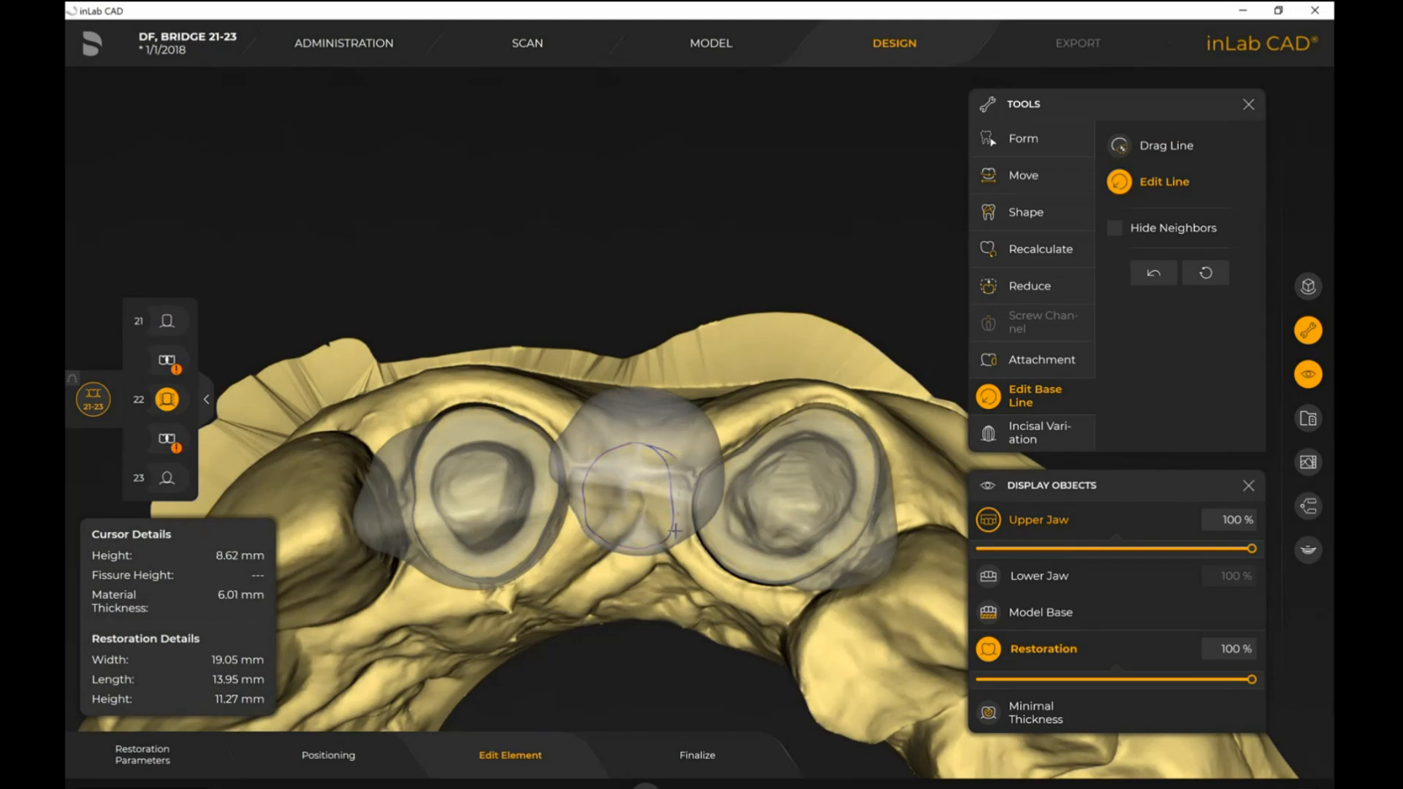
double_click(662, 542)
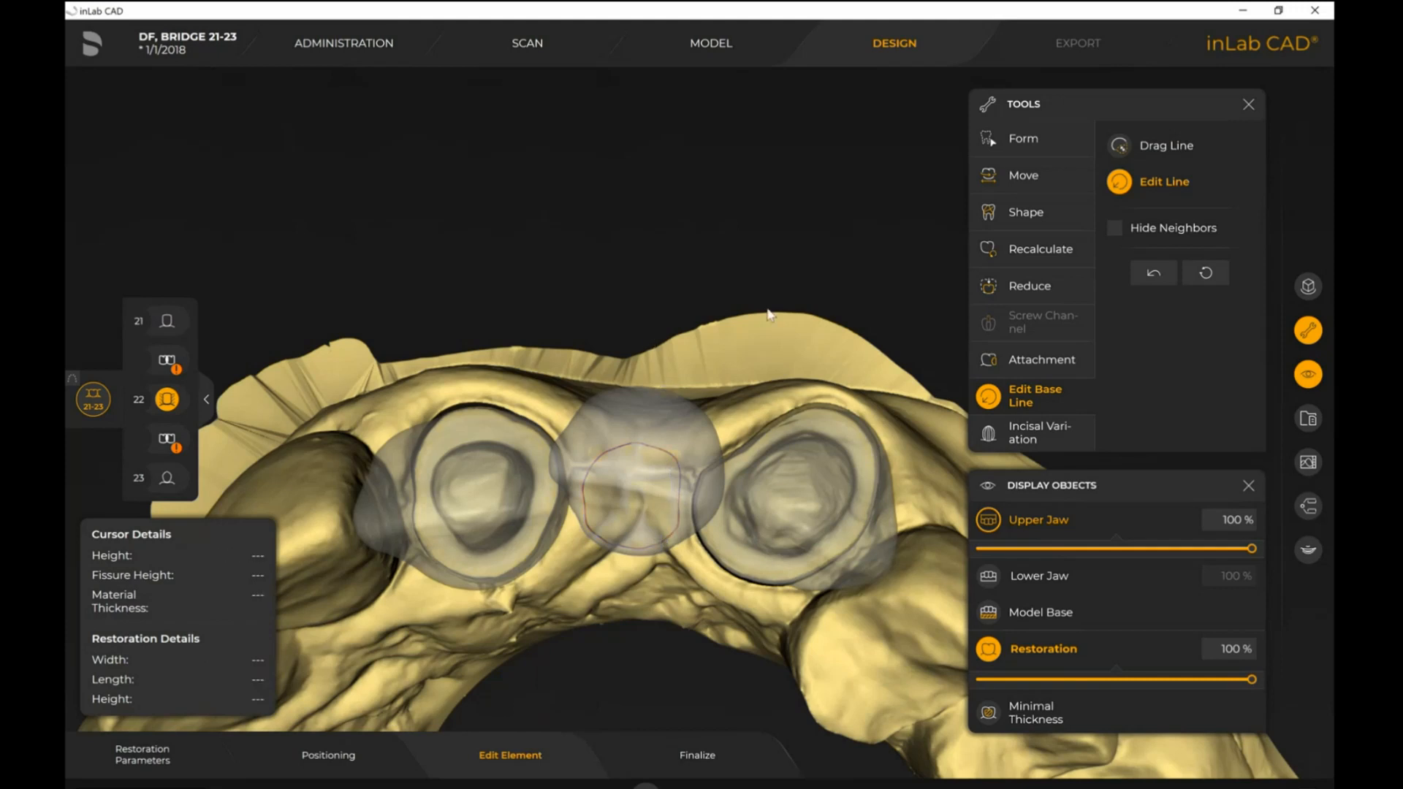
right_drag(694, 291, 692, 401)
Rotate and shift pontic 22 with Move and Rotate to fit between crowns 21 and 23.
click(1026, 172)
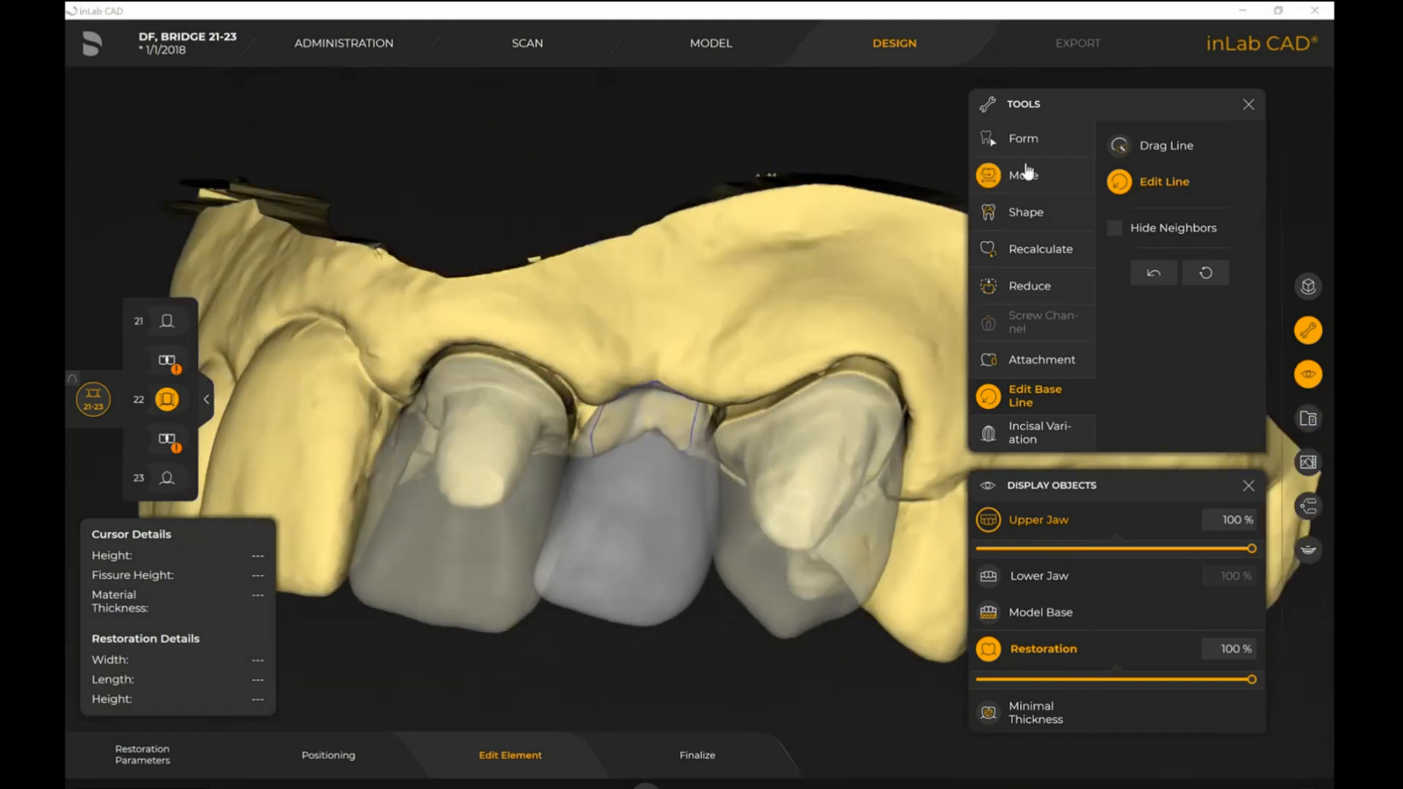
click(646, 608)
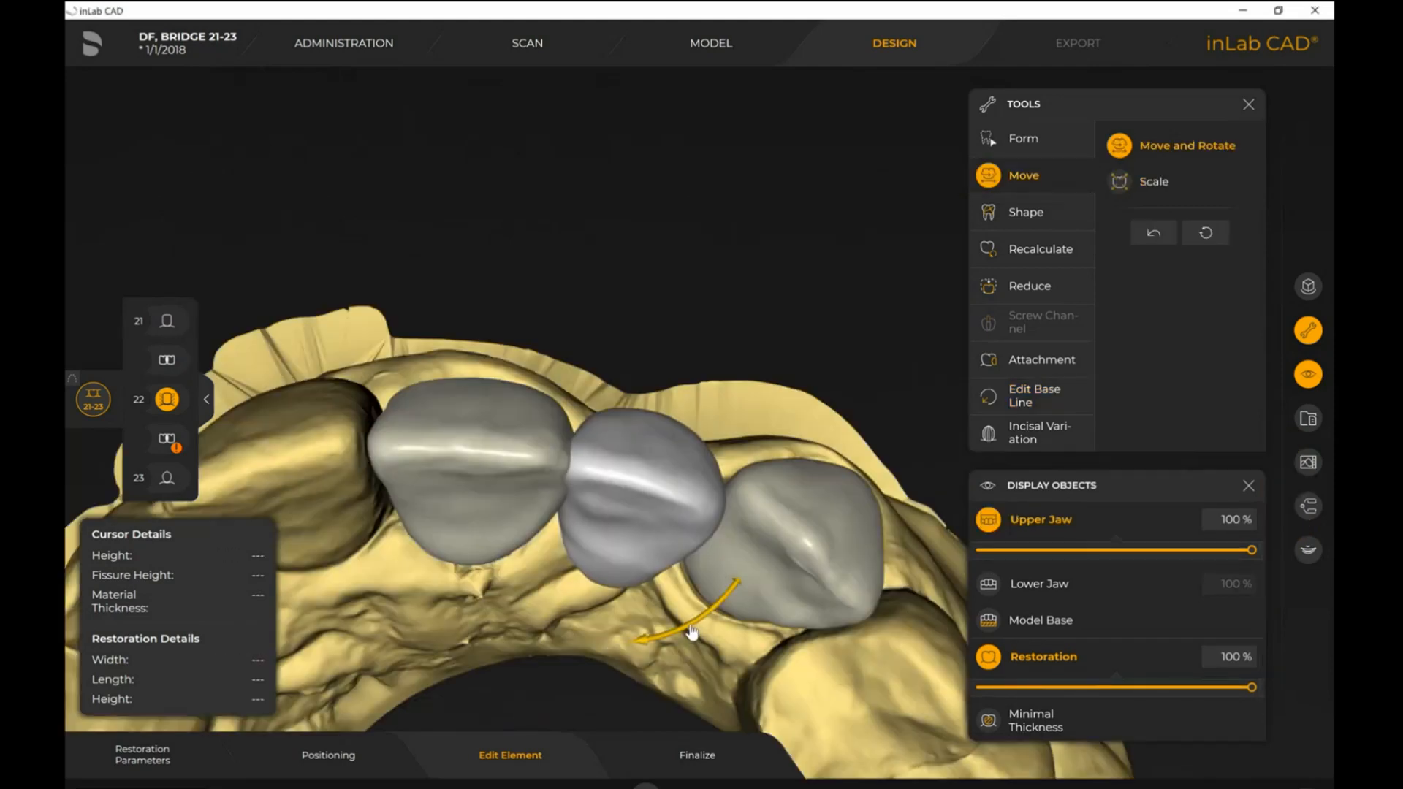
drag(692, 633, 686, 635)
drag(683, 292, 631, 293)
drag(642, 428, 635, 468)
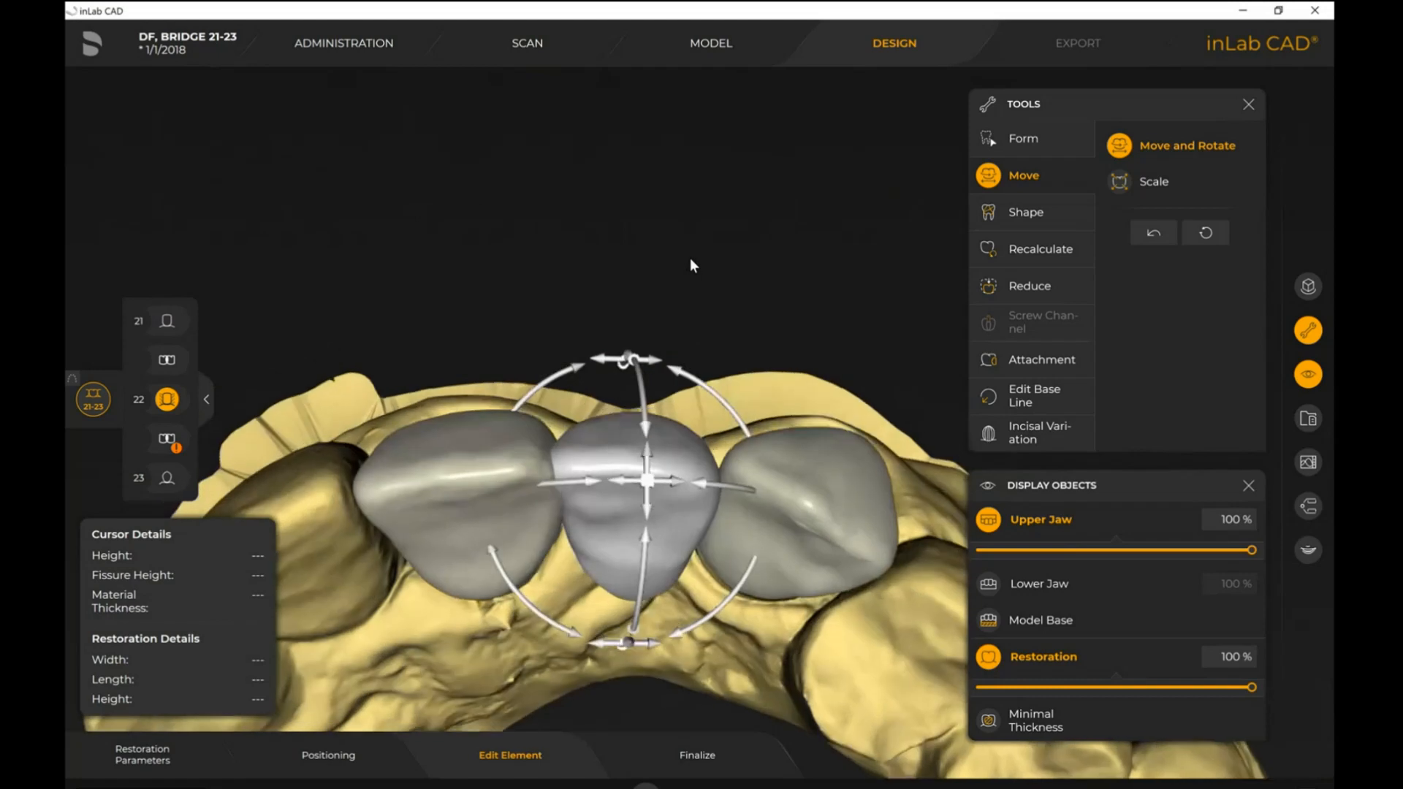
drag(643, 467, 648, 508)
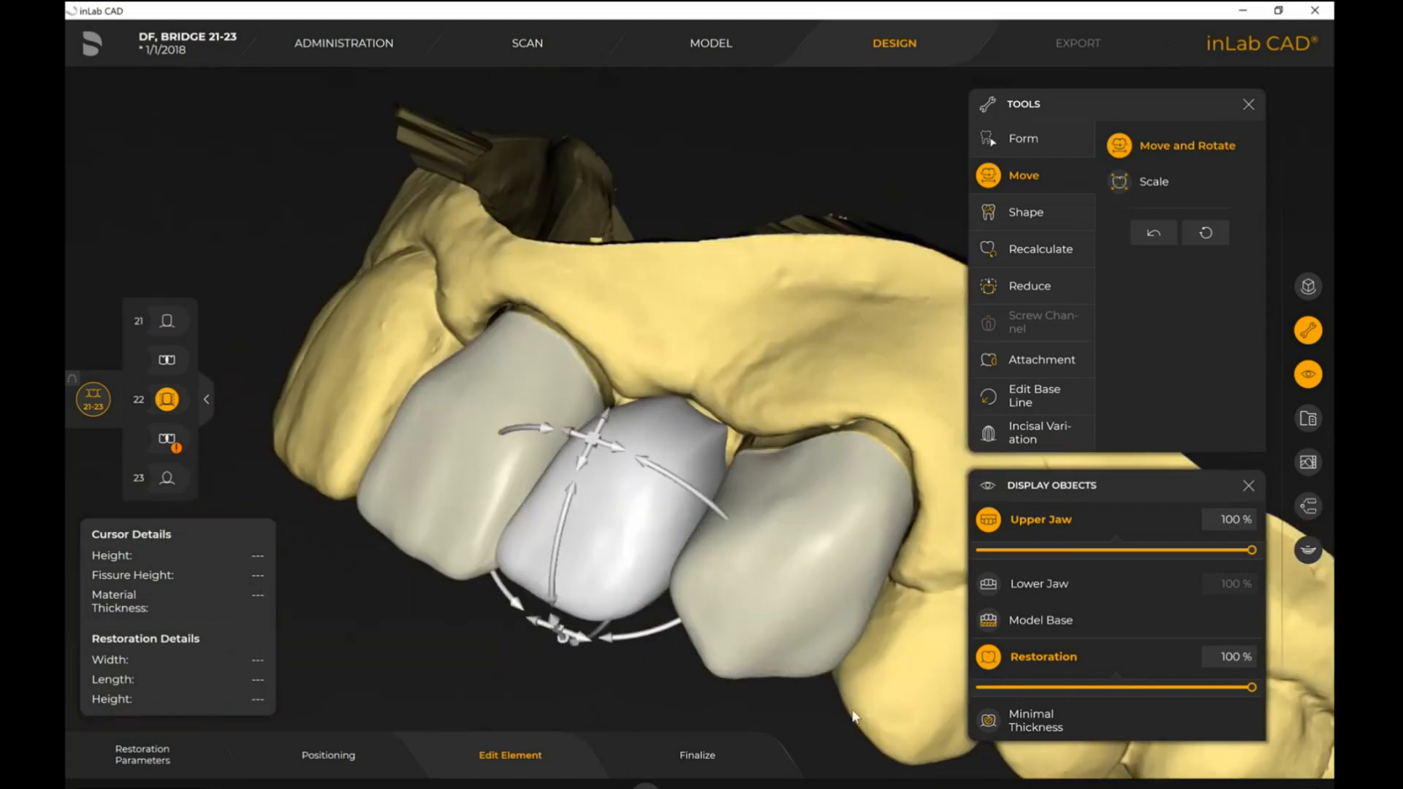
Select crown 23 and adjust its position in the arch with Move and Rotate.
click(856, 576)
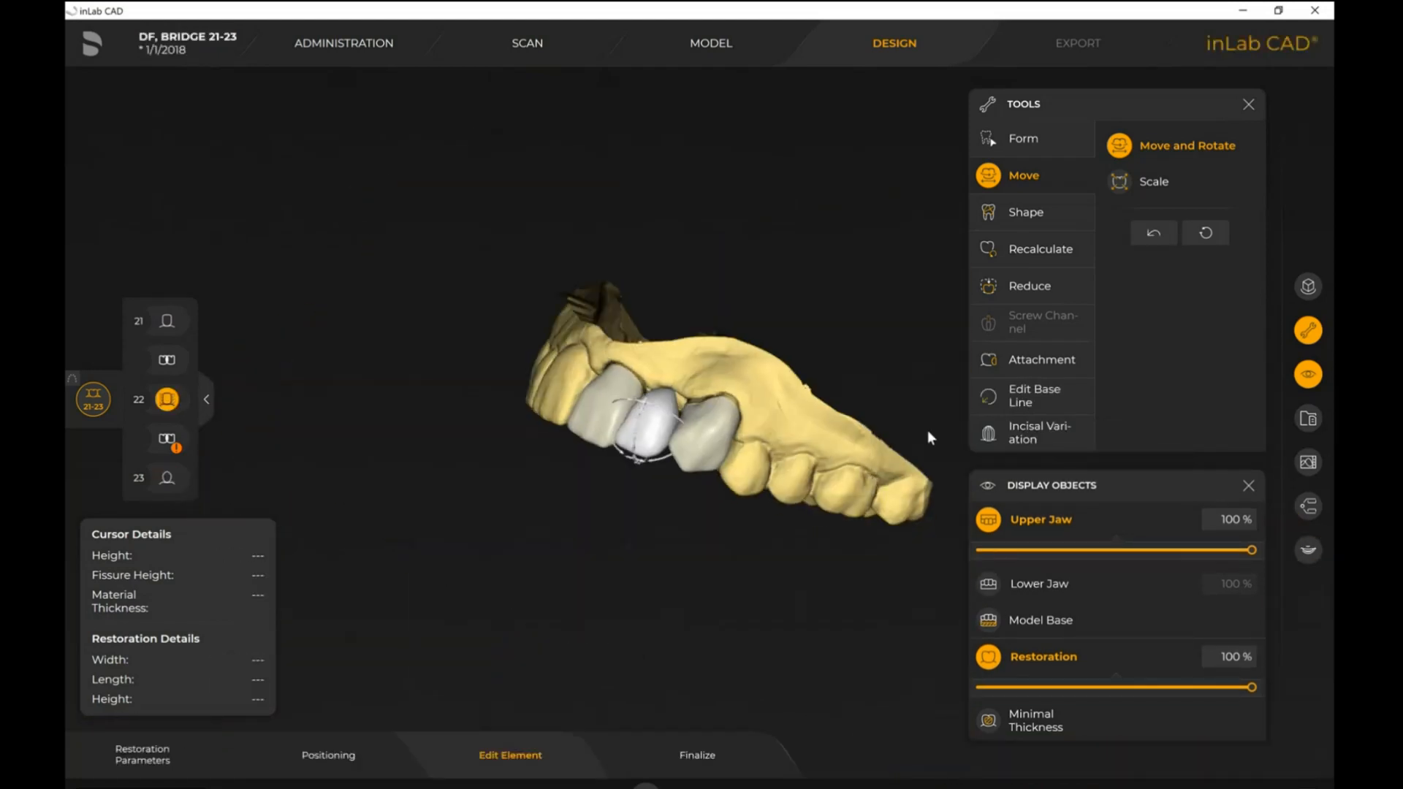
drag(927, 429, 805, 432)
click(702, 413)
drag(617, 533, 657, 341)
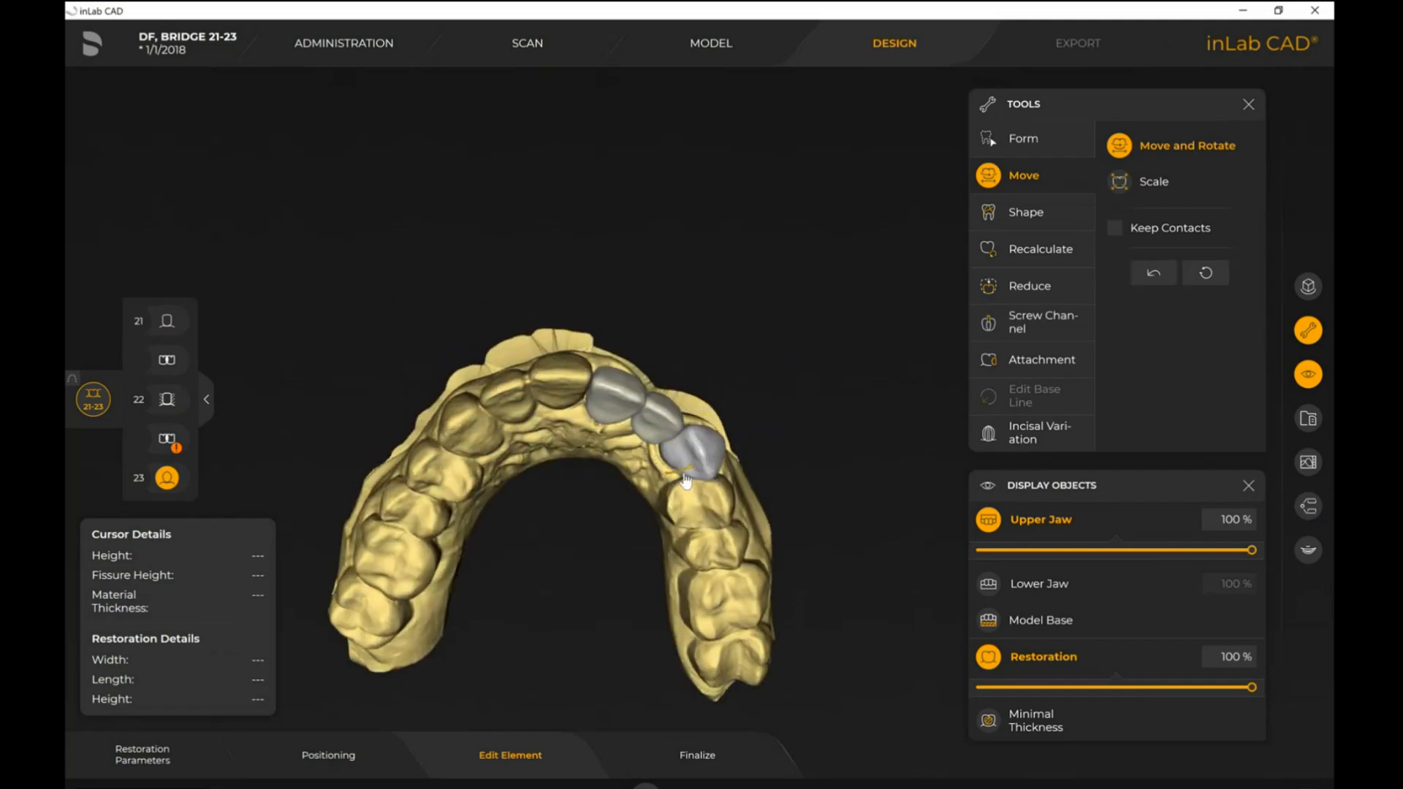
drag(657, 282, 1199, 204)
Reshape isolated pontic 22 with individual two-directional shaping at a size of 4.38 mm.
click(1025, 212)
drag(569, 387, 571, 401)
click(652, 435)
click(589, 432)
mouse_move(701, 541)
mouse_down()
mouse_move(636, 418)
mouse_move(655, 420)
mouse_up()
double_click(649, 457)
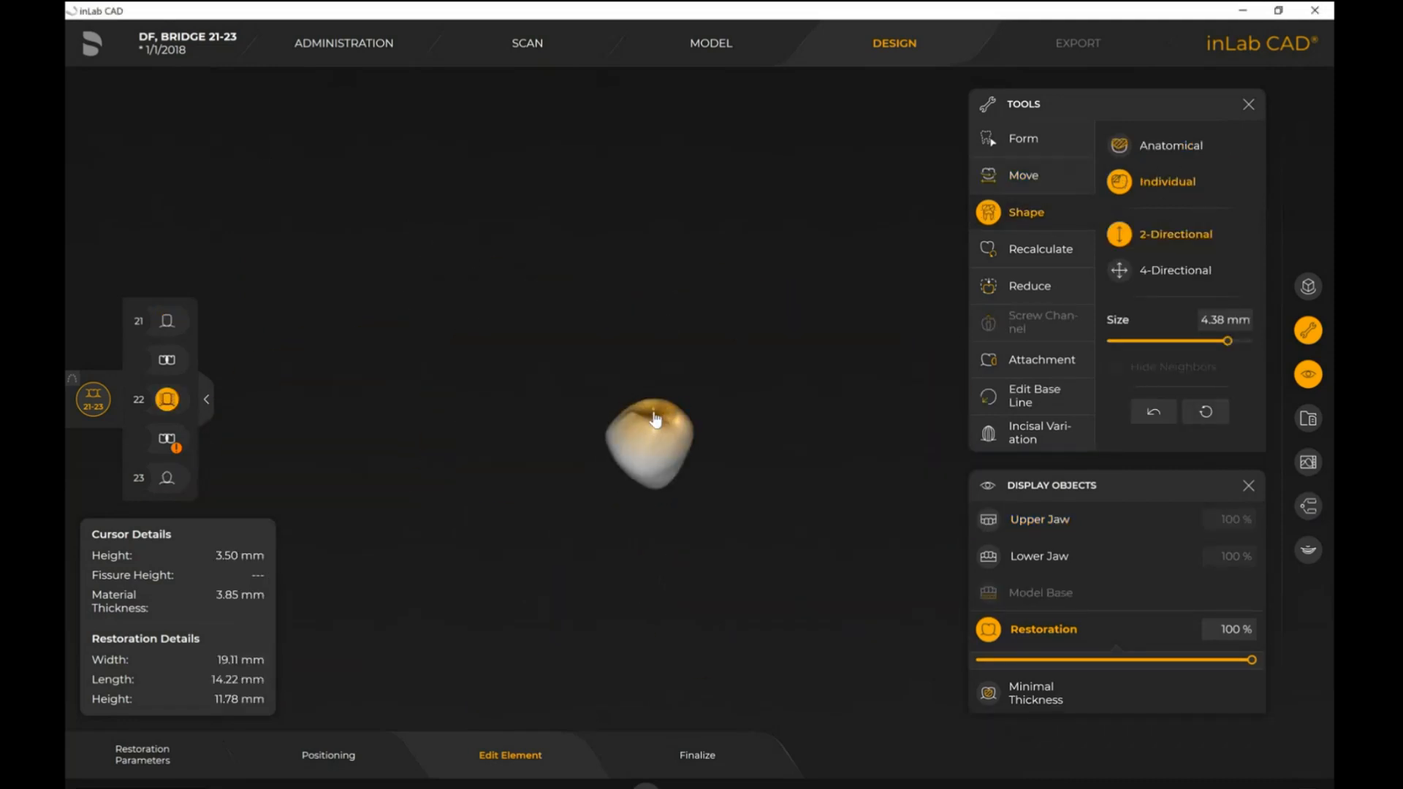
Smooth pontic 22 with the Form tool at 3.20 mm and 45 %, and display the contacts.
click(1023, 138)
mouse_move(767, 523)
mouse_down()
mouse_move(567, 558)
mouse_move(536, 418)
mouse_move(870, 395)
mouse_up()
double_click(870, 395)
double_click(649, 442)
click(1308, 462)
click(1171, 207)
click(1308, 176)
drag(922, 306, 783, 152)
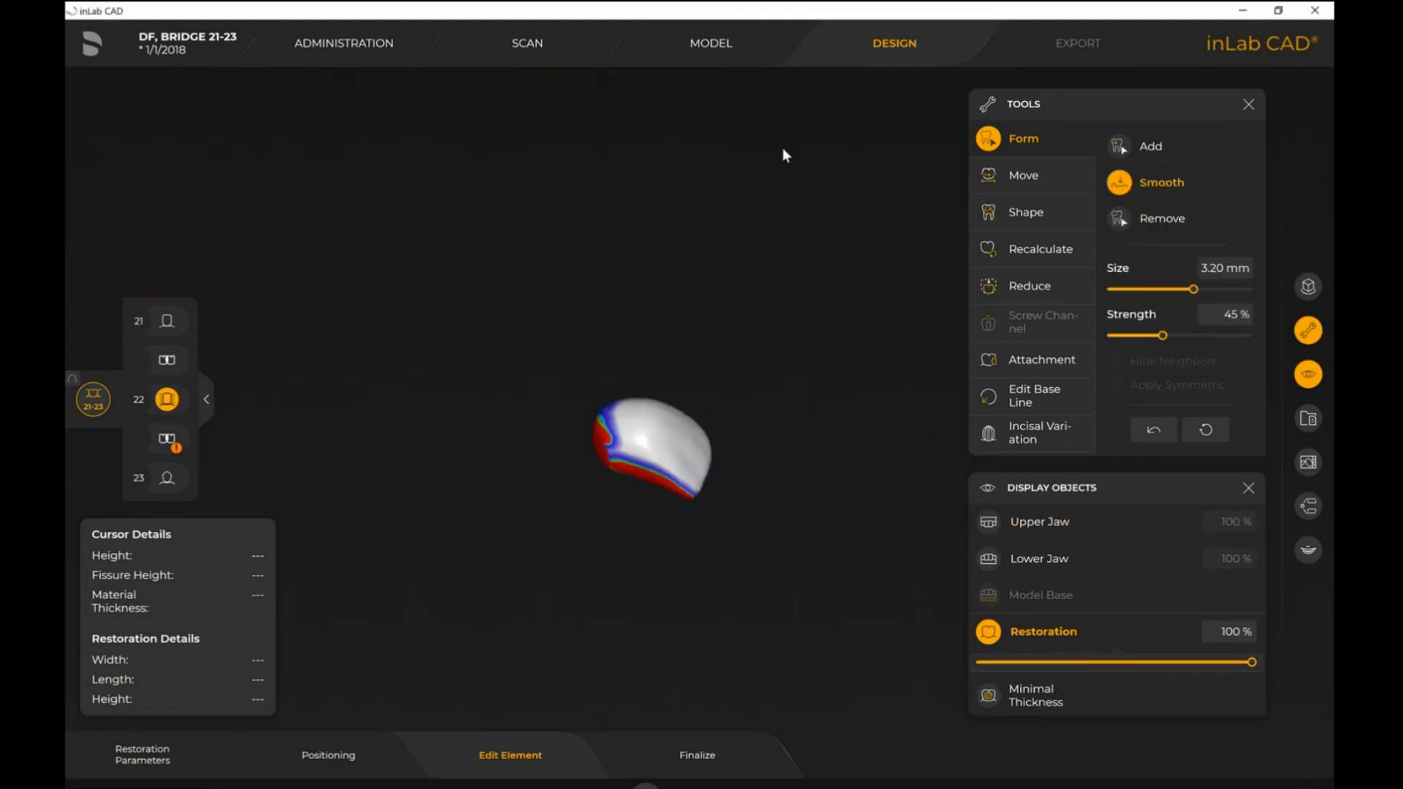
Reshape crown 21 with anatomical two-directional shaping, working from several sides.
double_click(500, 559)
double_click(623, 523)
click(1026, 212)
click(1129, 149)
drag(630, 522, 630, 508)
mouse_move(730, 584)
mouse_down()
mouse_move(454, 651)
mouse_move(773, 474)
mouse_up()
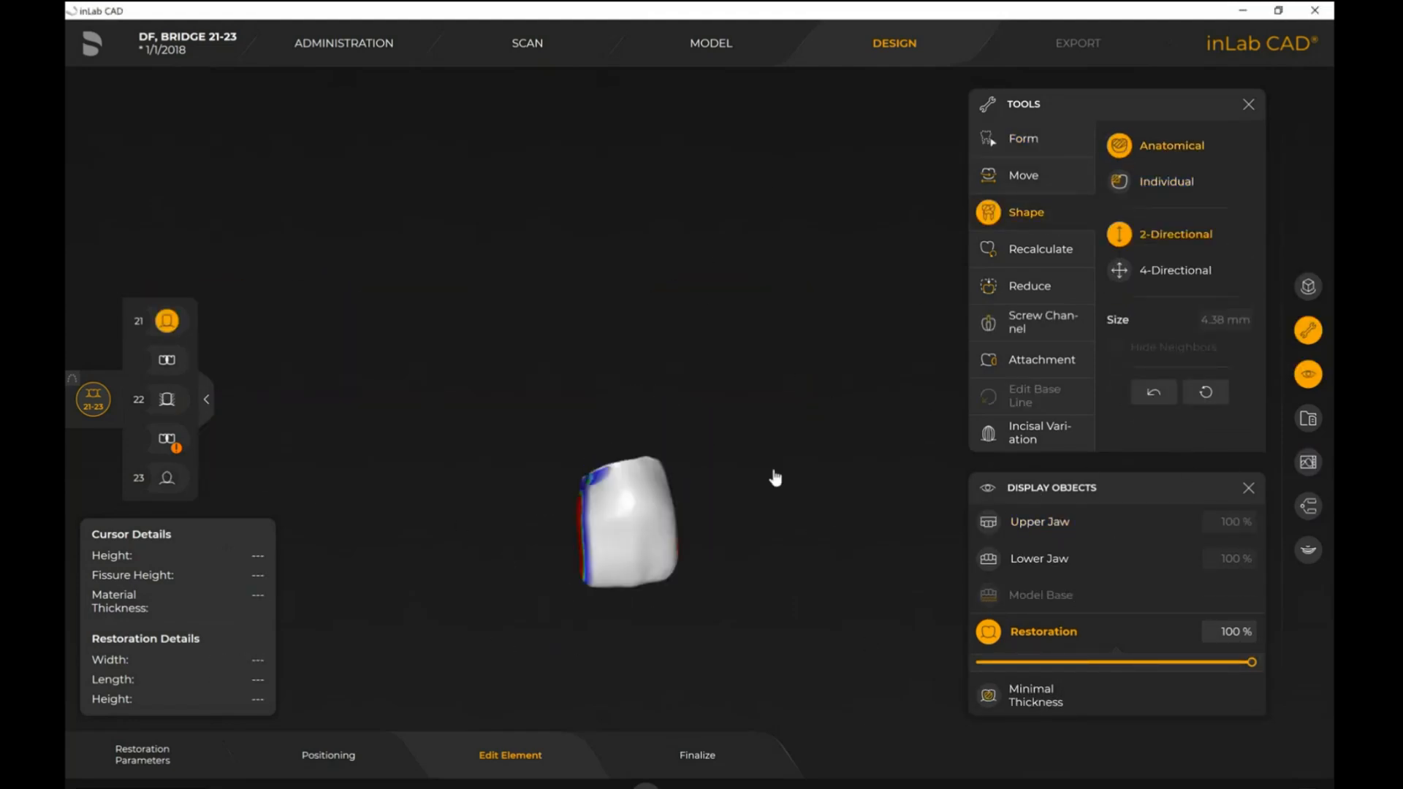
double_click(776, 478)
double_click(776, 478)
drag(679, 490, 874, 466)
mouse_move(745, 479)
mouse_down()
mouse_move(802, 504)
mouse_move(870, 504)
mouse_up()
double_click(870, 504)
drag(797, 610, 720, 409)
Reposition the crown with the Move tool, undoing the first shift and moving it again.
click(1023, 176)
click(640, 471)
drag(637, 520, 613, 688)
click(1154, 272)
drag(641, 424, 643, 464)
double_click(643, 468)
Set the Form tool to a smaller brush with 75 % strength and smooth the crown's surface.
click(1023, 139)
drag(1194, 289, 1168, 289)
mouse_move(650, 497)
mouse_down()
mouse_move(684, 533)
mouse_move(670, 541)
mouse_up()
scroll(670, 542, up, 6)
drag(1163, 335, 1210, 336)
mouse_move(673, 342)
mouse_down()
mouse_move(648, 269)
mouse_move(702, 343)
mouse_up()
drag(643, 256, 621, 316)
Reduce the smoothing brush to 1.48 mm and refine the crown's remaining uneven areas.
drag(1168, 289, 1141, 289)
mouse_move(739, 401)
mouse_down()
mouse_move(649, 321)
mouse_move(657, 306)
mouse_move(625, 336)
mouse_move(681, 324)
mouse_move(660, 339)
mouse_move(684, 364)
mouse_up()
mouse_move(847, 292)
mouse_down()
mouse_move(702, 325)
mouse_move(568, 253)
mouse_move(575, 333)
mouse_move(533, 339)
mouse_move(583, 429)
mouse_move(561, 333)
mouse_move(614, 468)
mouse_up()
click(1162, 218)
click(1121, 193)
drag(819, 394, 665, 365)
Isolate crown 23 and reduce its strong proximal contact spot using individual shaping and Form smoothing.
click(988, 522)
click(166, 478)
double_click(988, 632)
scroll(822, 574, down, 5)
click(781, 376)
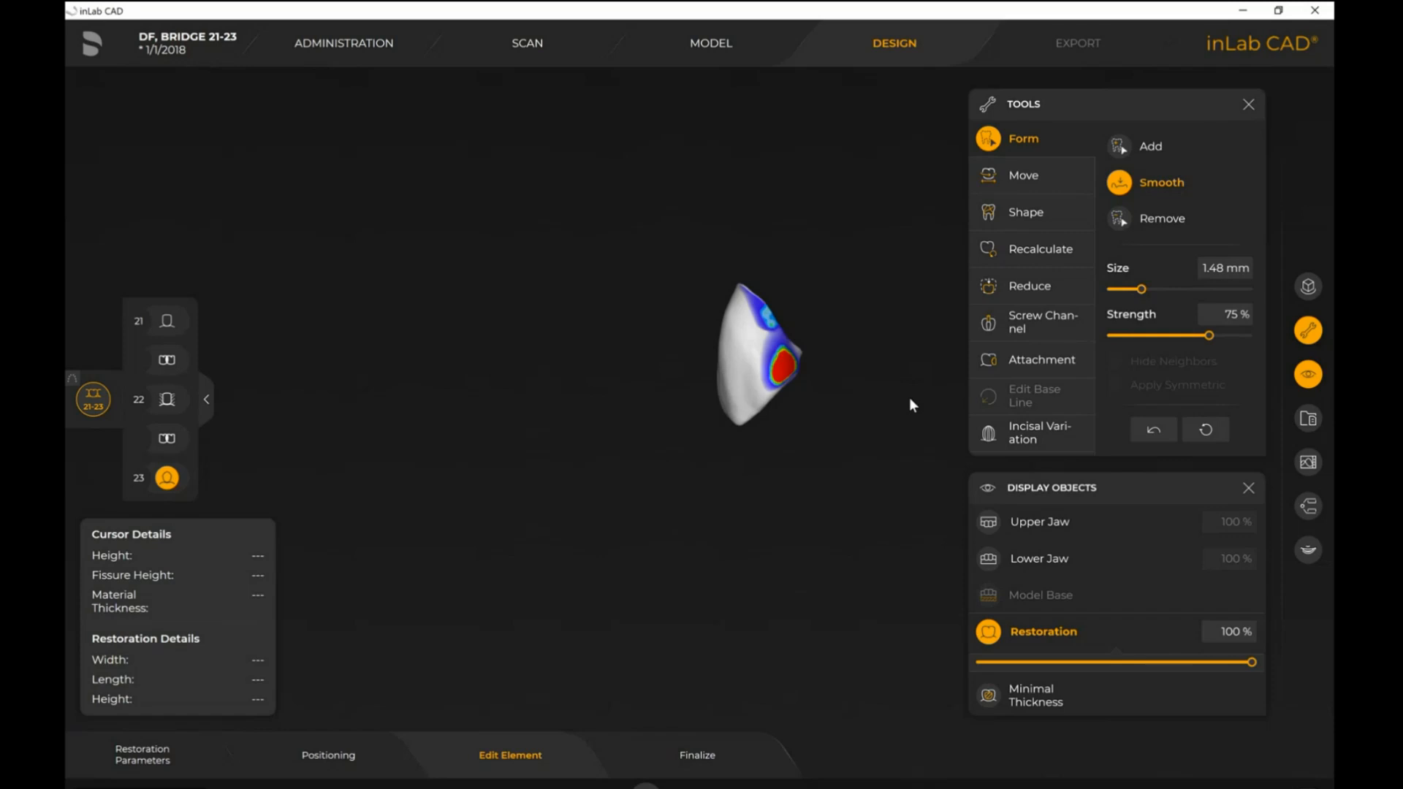
click(988, 212)
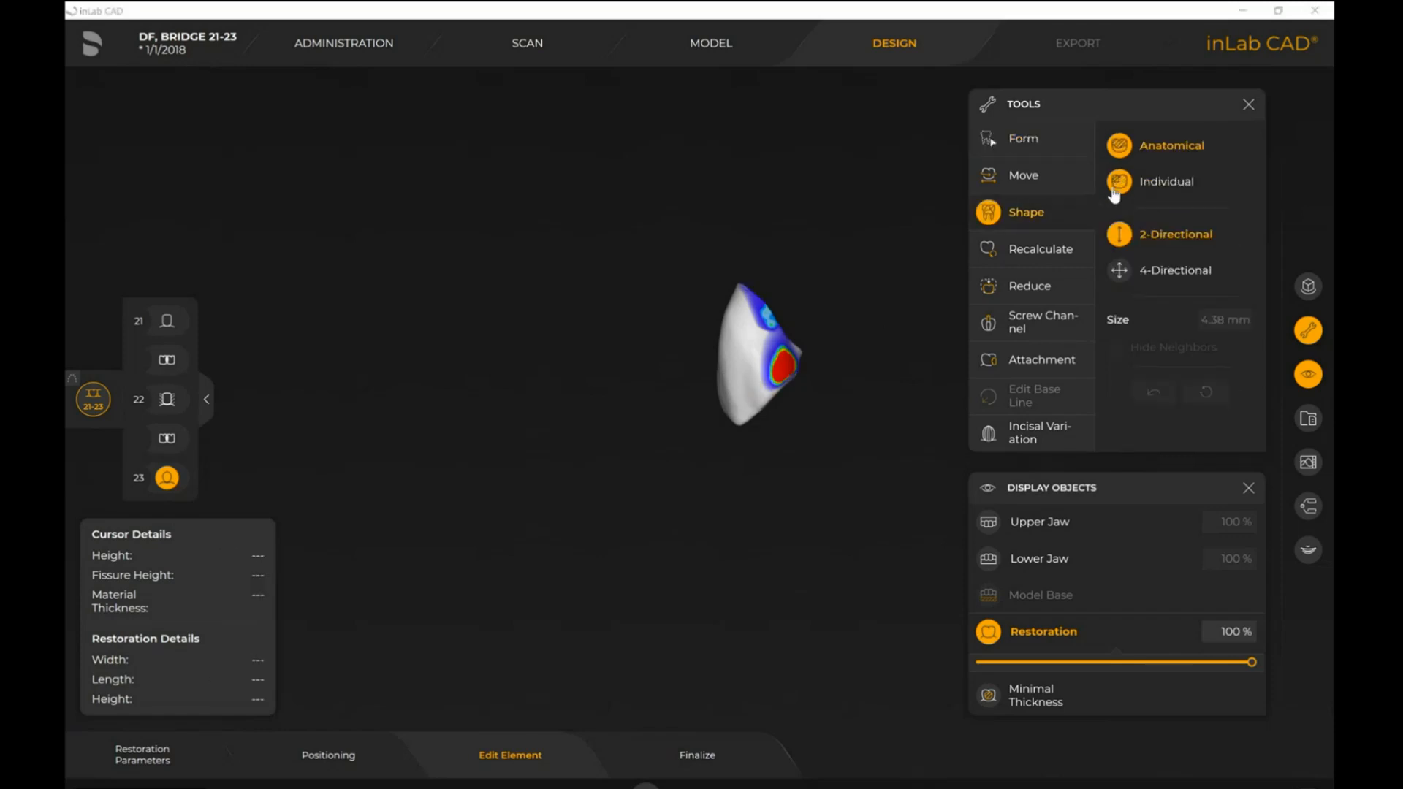
click(1119, 181)
click(988, 138)
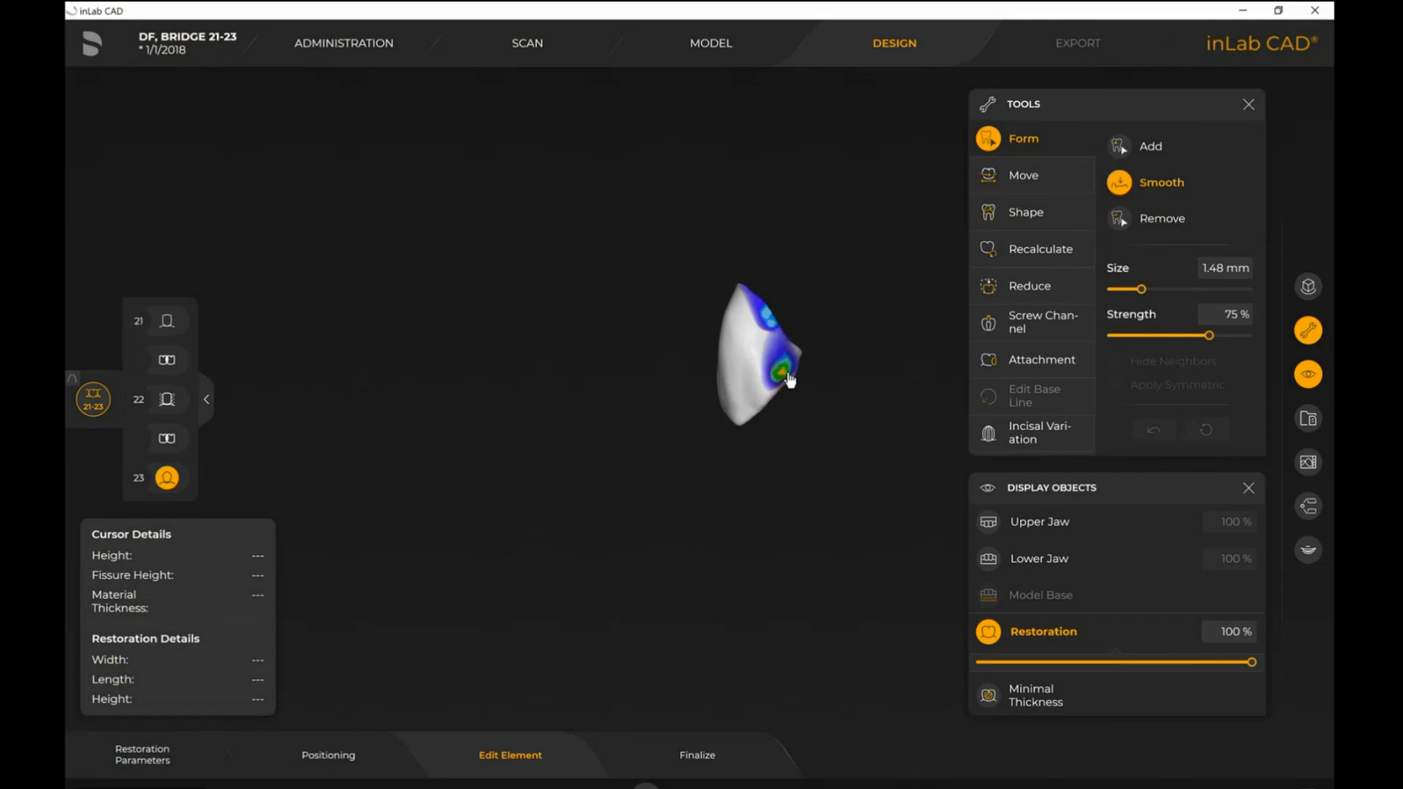
Show the upper jaw again and advance the bridge to the Finalize phase.
click(988, 522)
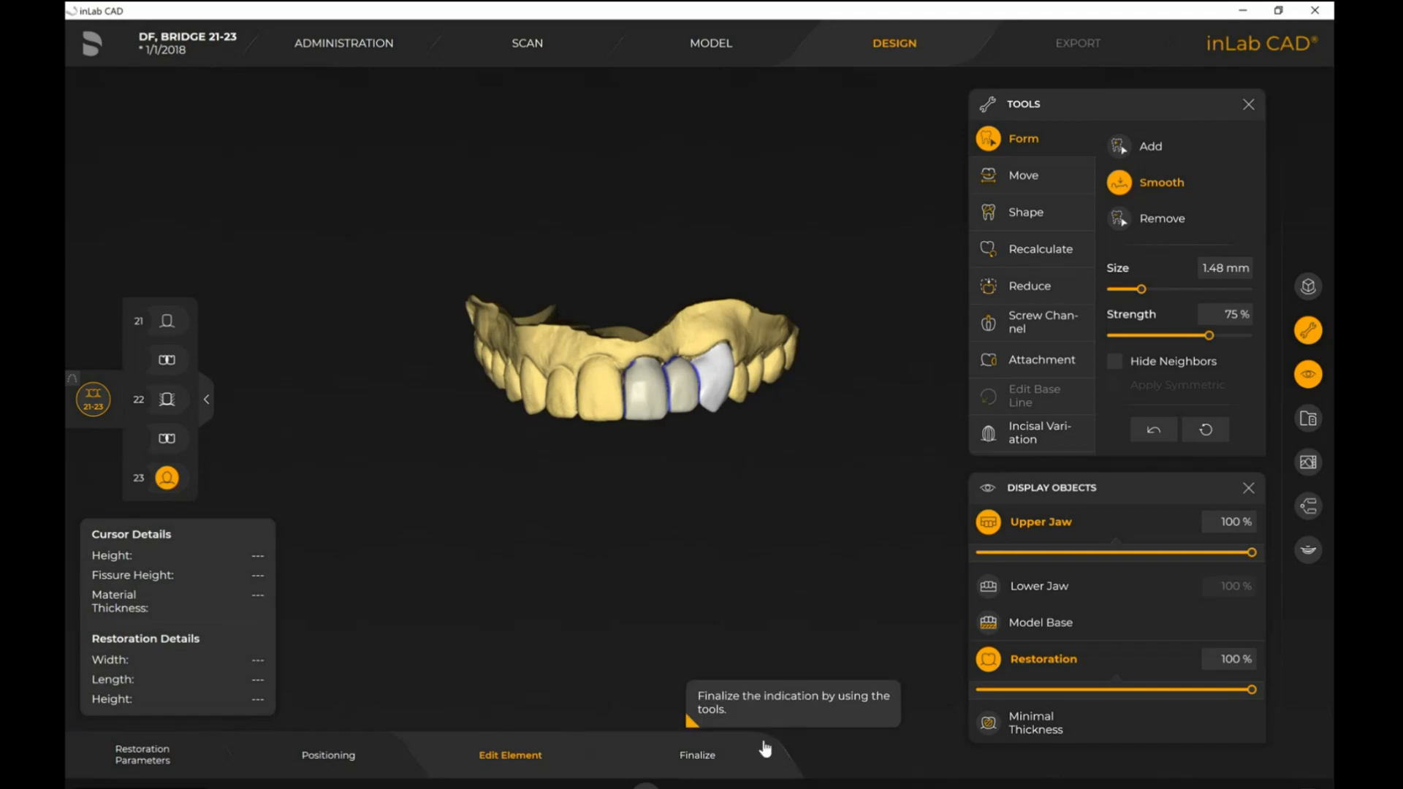
click(723, 762)
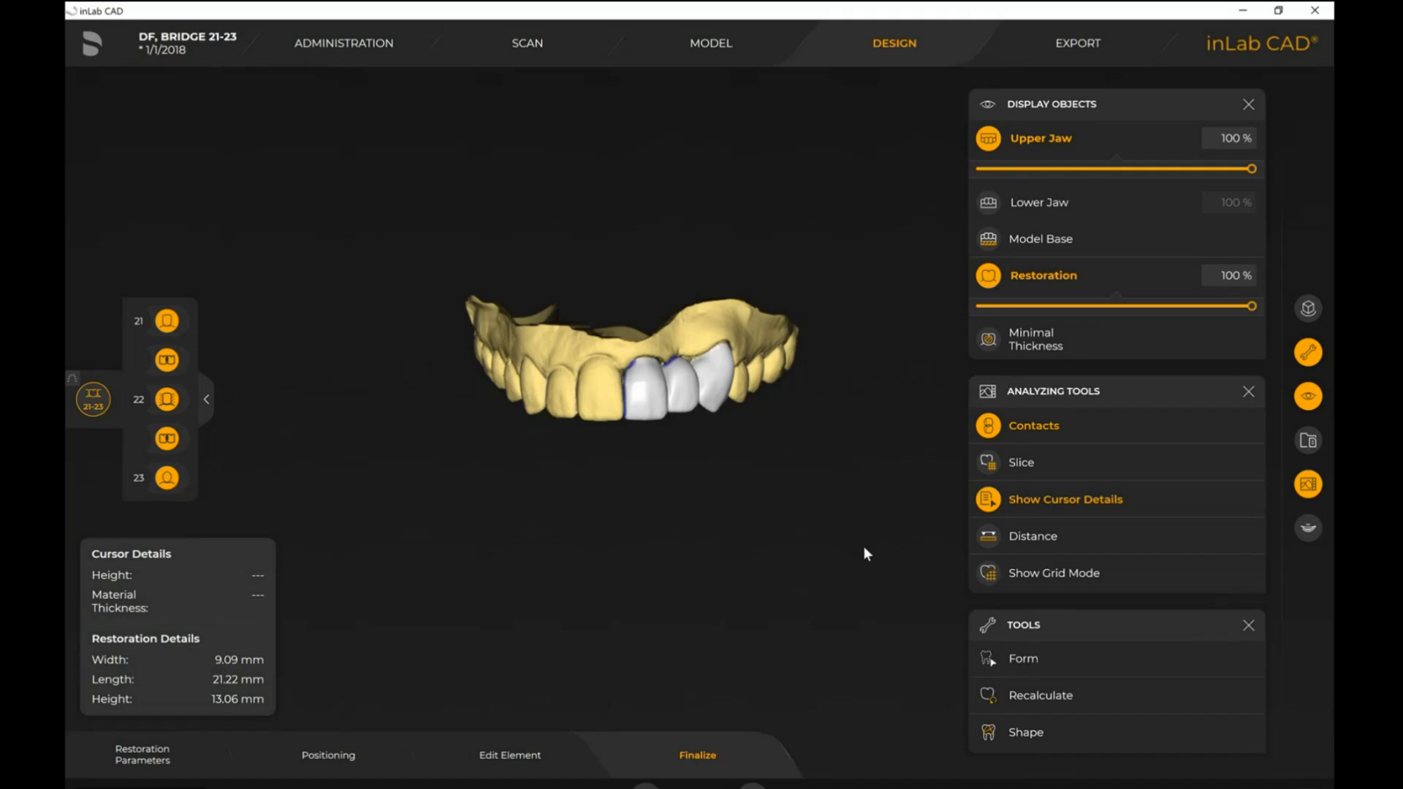
mouse_move(655, 410)
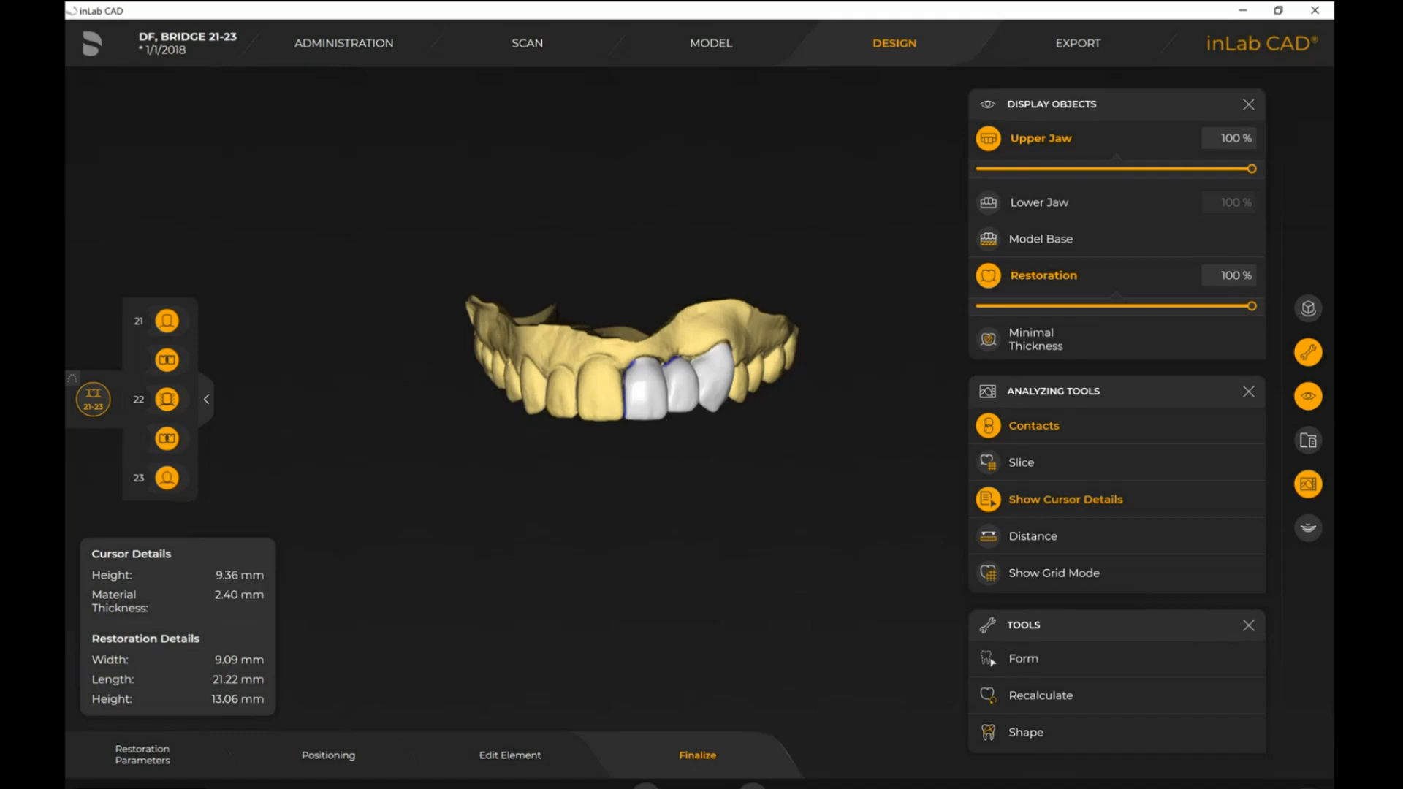